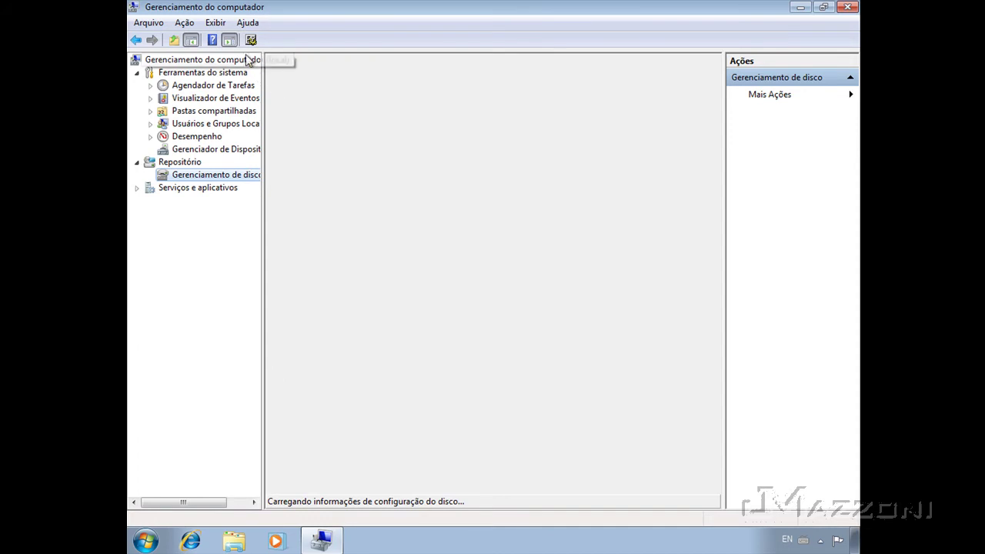
Hide the actions pane and resize the console tree and volume list to give the disk layout more room.
left_click(229, 39)
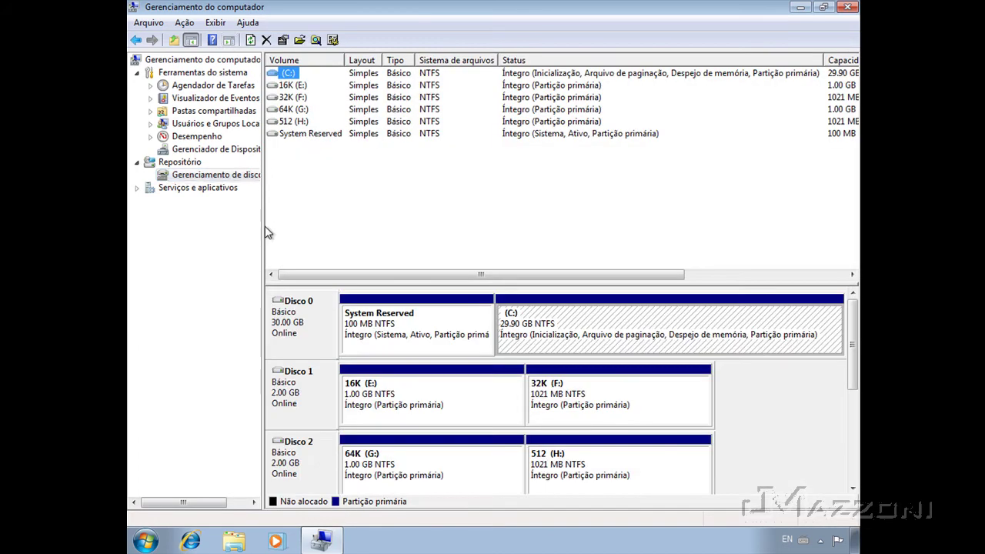
left_click_drag(263, 228, 278, 230)
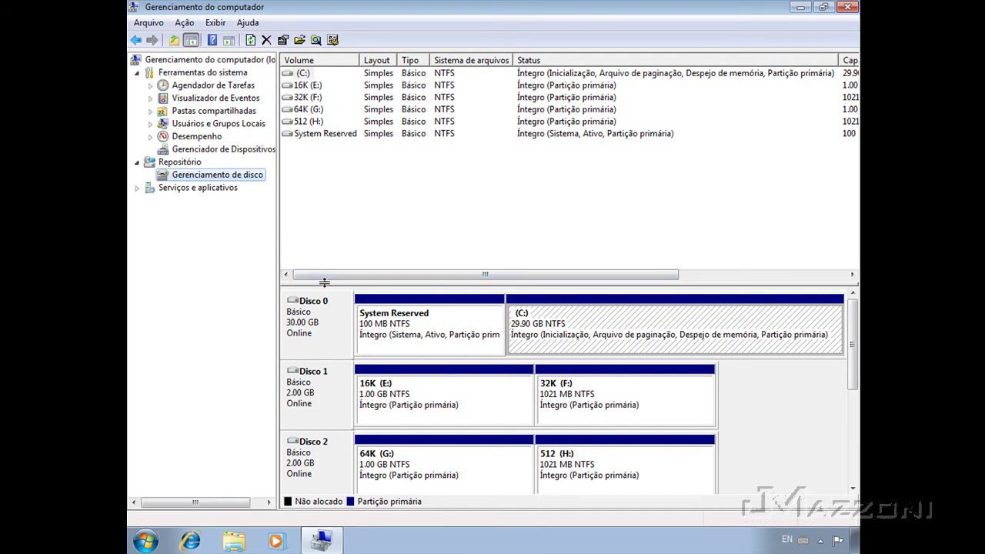
left_click_drag(324, 283, 326, 270)
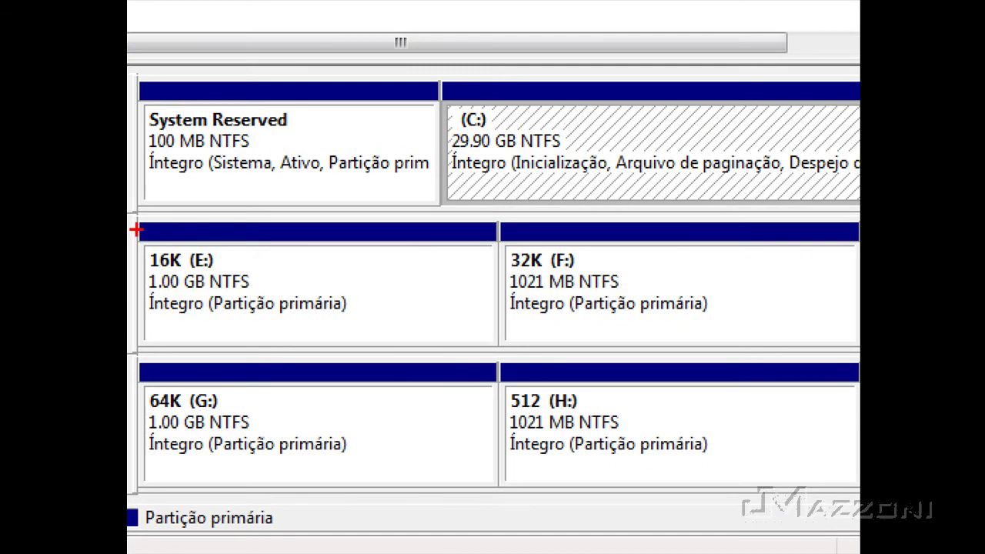
Examine the 16K (E:), 32K (F:), 64K (G:) and 512 (H:) partitions on Disco 1 and Disco 2.
left_click_drag(136, 229, 385, 339)
left_click_drag(510, 231, 743, 348)
left_click_drag(136, 384, 384, 483)
left_click_drag(507, 385, 743, 483)
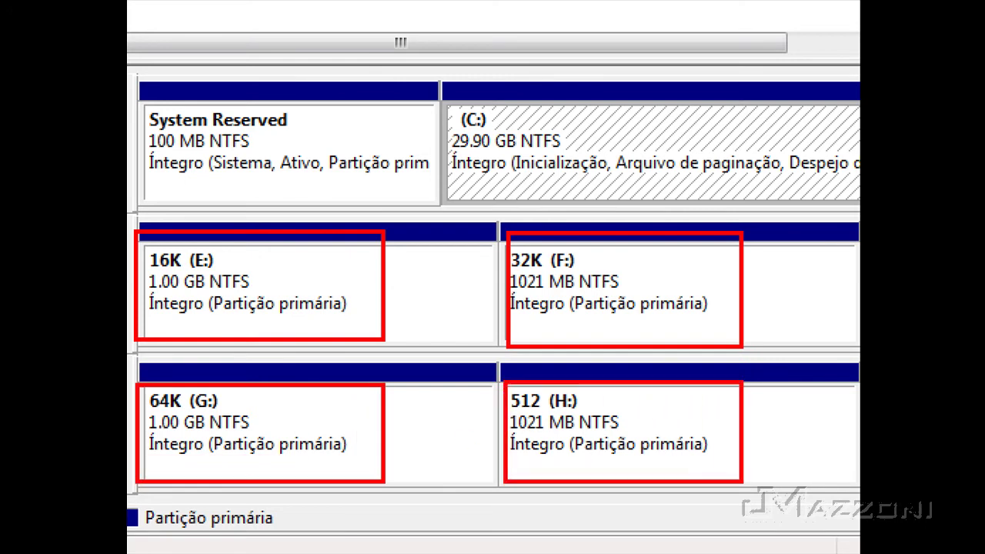
key("Escape")
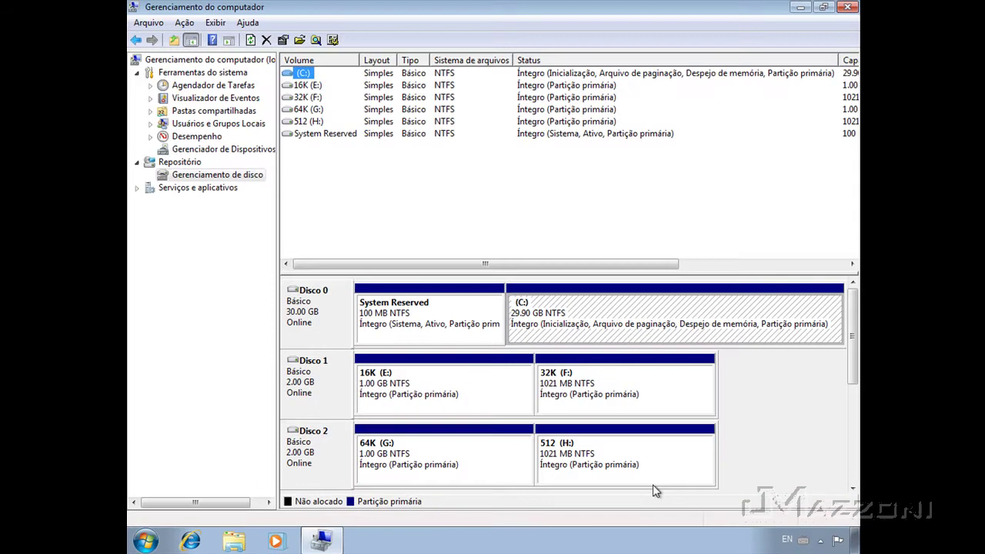
Open the Computador window and compare the free space on drives E:, F:, G: and H:.
left_click(150, 542)
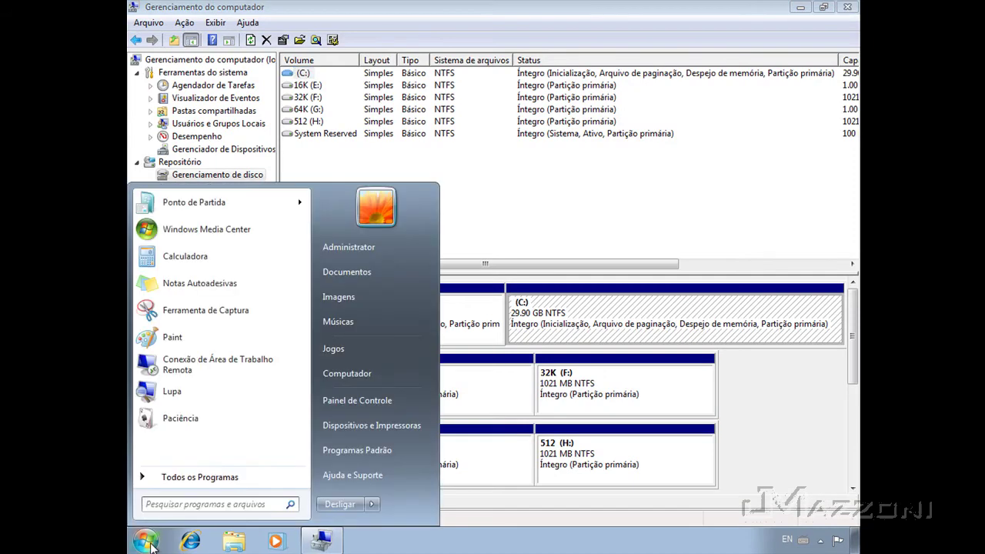
left_click(350, 375)
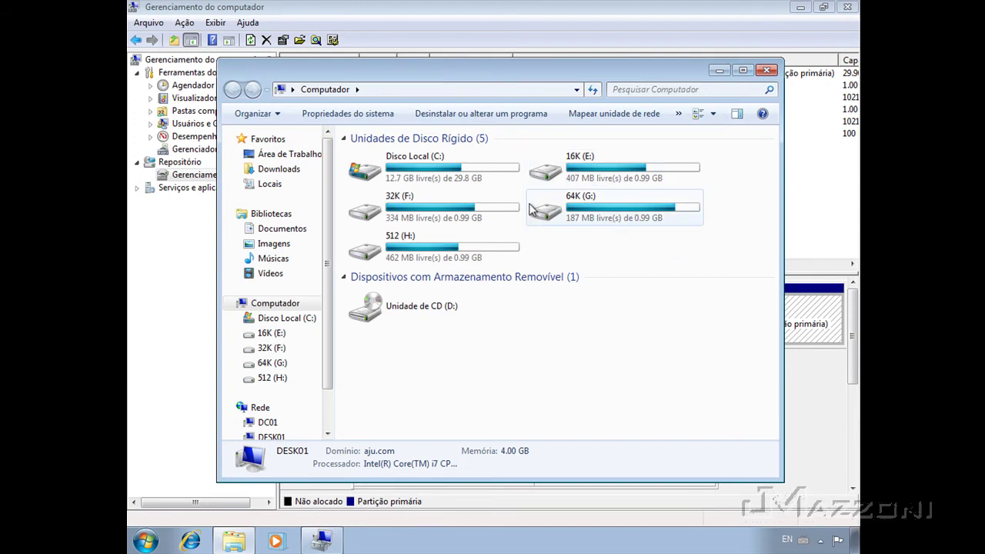
mouse_move(531, 210)
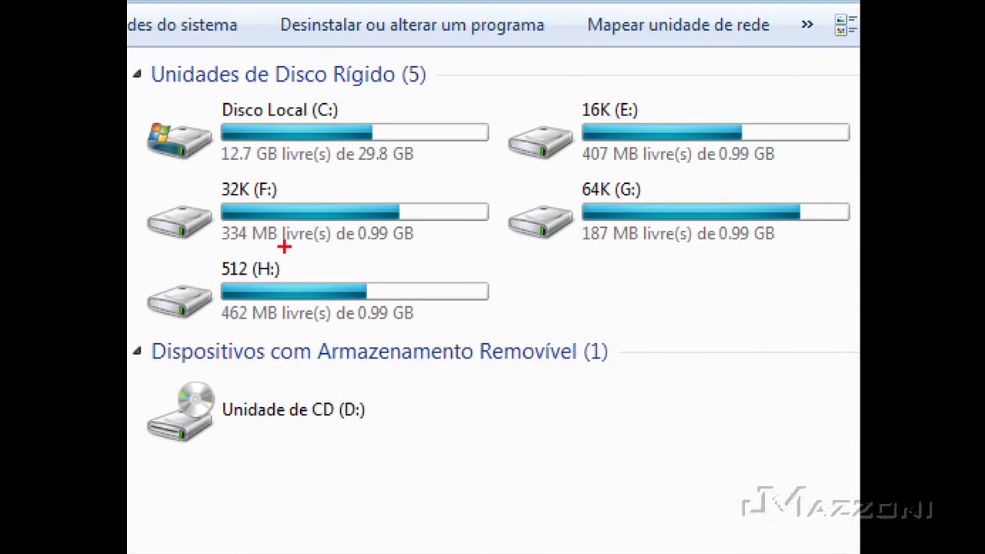
left_click_drag(136, 166, 498, 253)
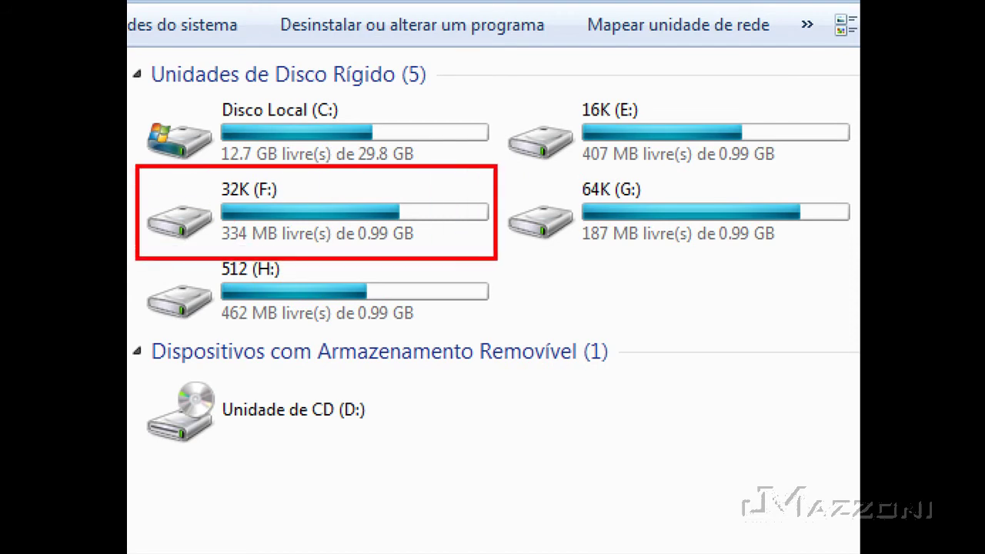
left_click_drag(131, 254, 497, 337)
mouse_move(506, 96)
left_mouse_down()
mouse_move(638, 161)
mouse_move(847, 176)
mouse_move(859, 168)
left_mouse_up()
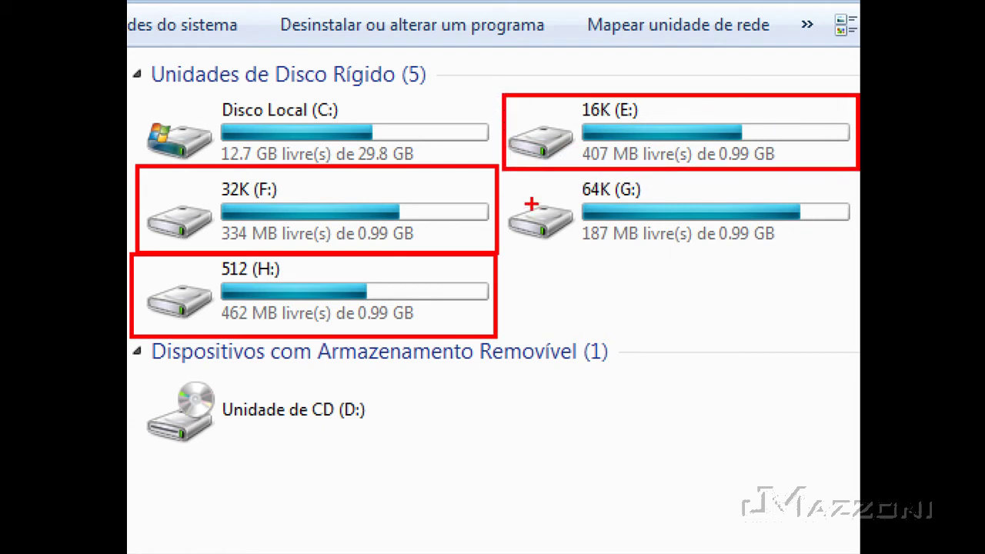
mouse_move(505, 172)
left_mouse_down()
mouse_move(707, 264)
mouse_move(854, 261)
left_mouse_up()
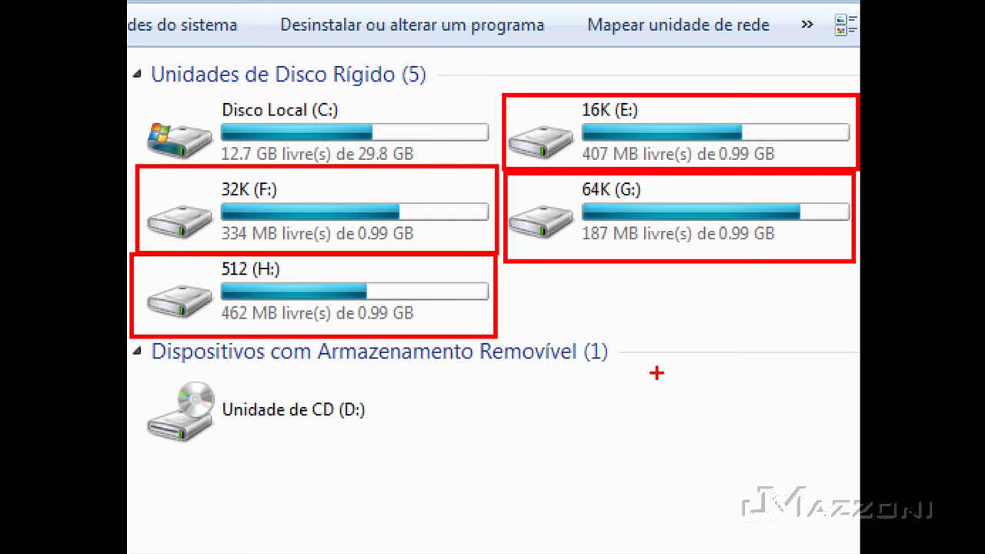
key("Escape")
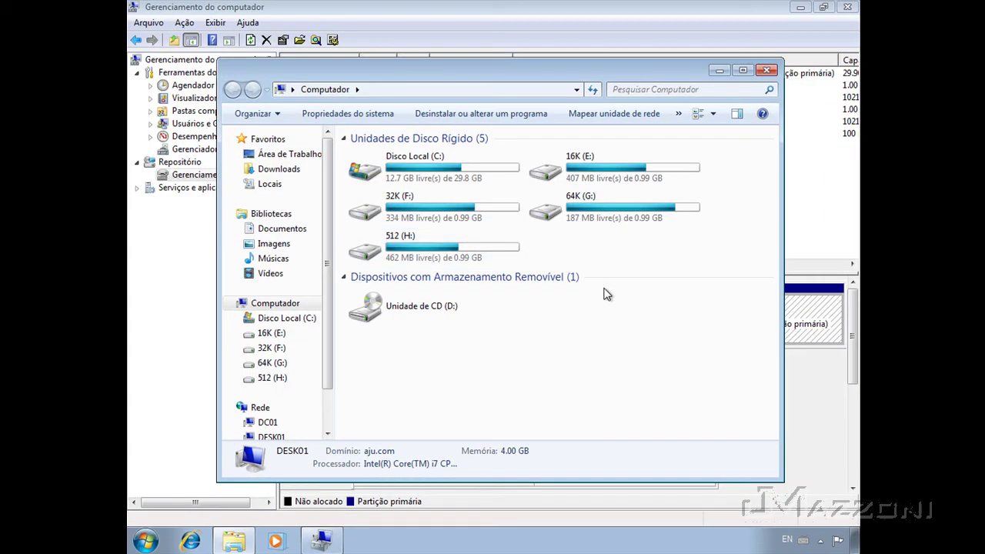
Open drive 16K (E:) and check the size and size on disk of Arquivo 02 in its properties.
double_click(599, 176)
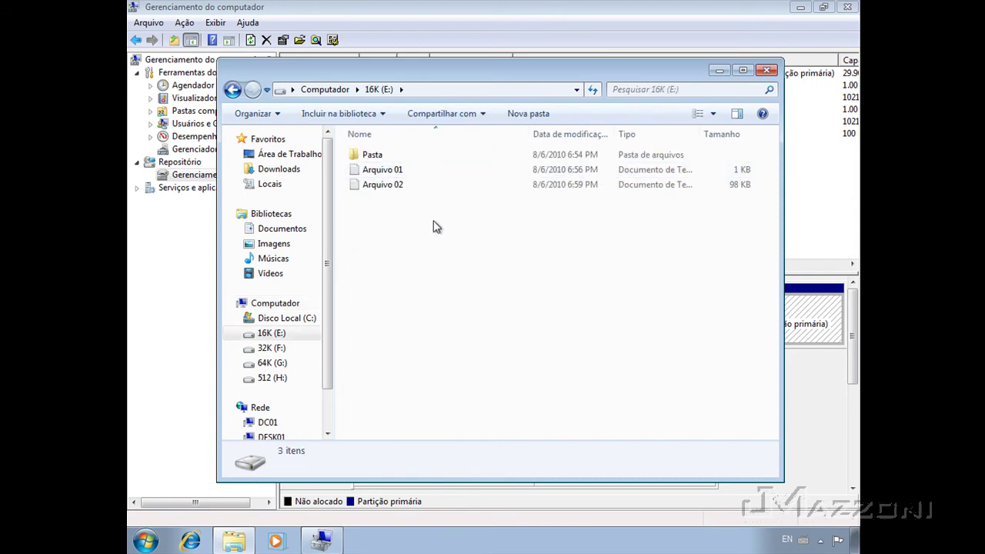
right_click(393, 186)
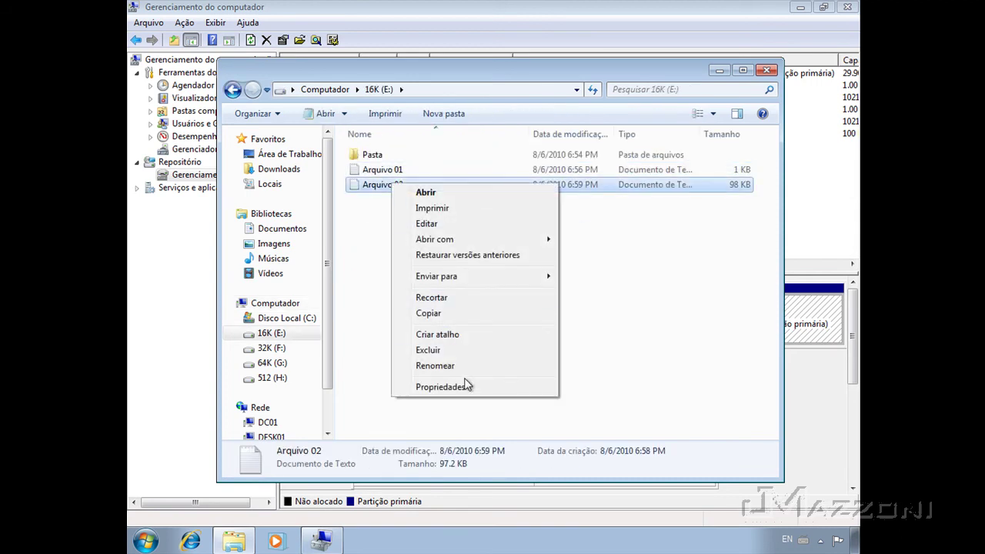
left_click(468, 390)
mouse_move(502, 138)
left_mouse_down()
mouse_move(492, 159)
mouse_move(505, 140)
left_mouse_up()
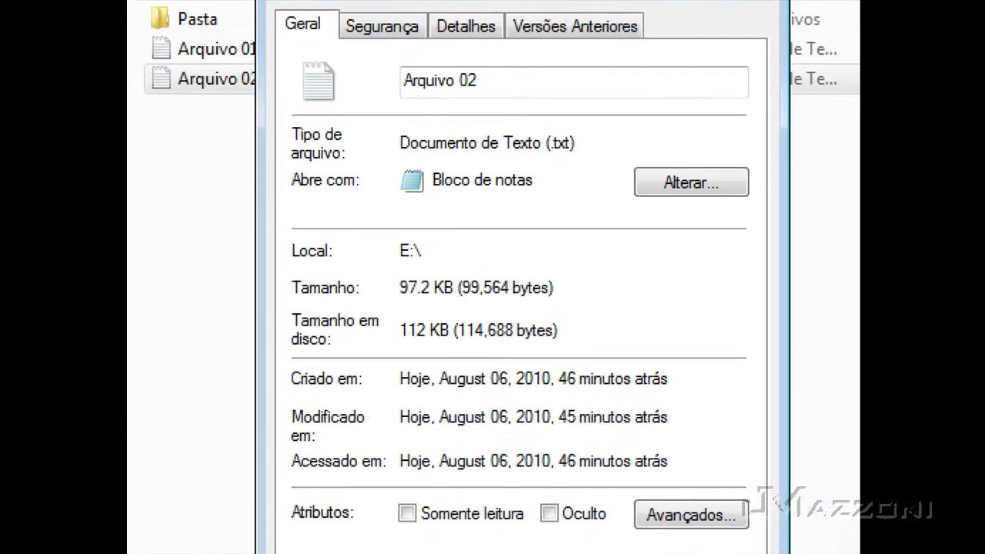
left_click_drag(260, 177, 597, 241)
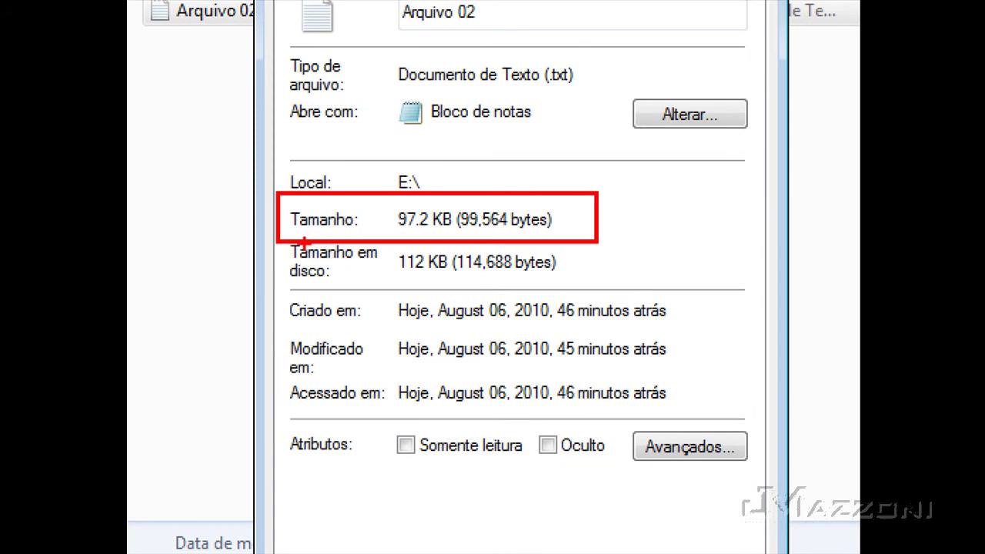
mouse_move(270, 244)
left_mouse_down()
mouse_move(428, 277)
mouse_move(607, 292)
left_mouse_up()
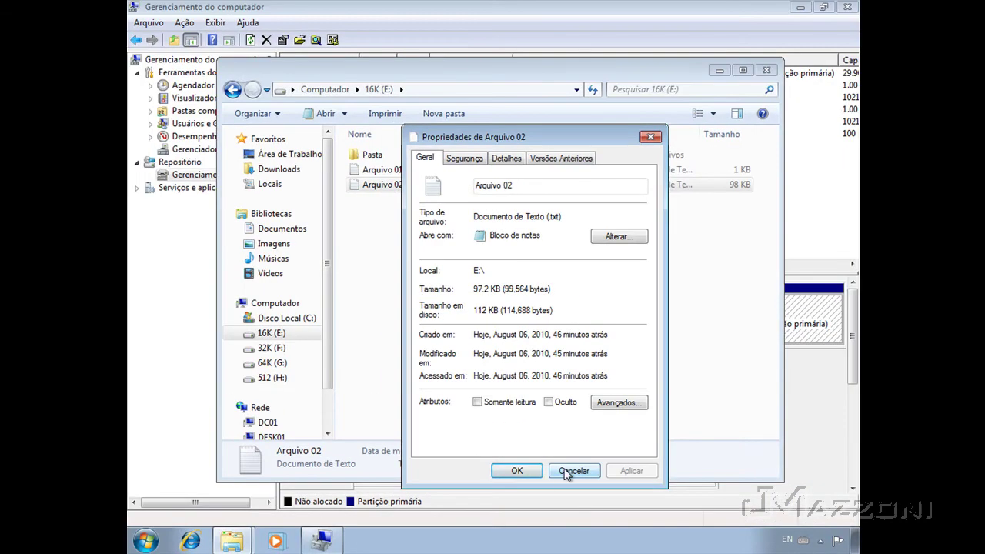
left_click(566, 471)
Check the size and size on disk of Arquivo 01 on drive 16K (E:) in its properties.
left_click(394, 177)
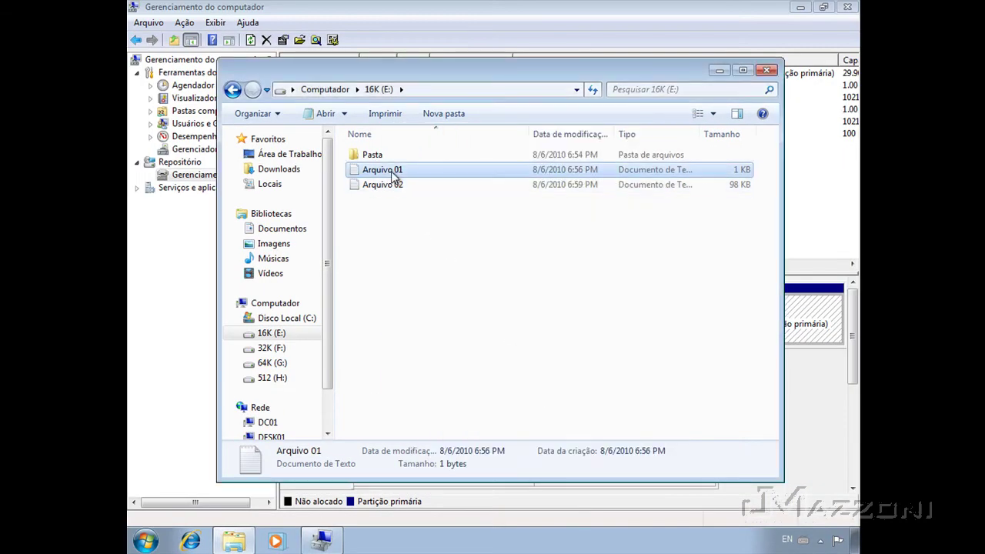
right_click(393, 176)
left_click(465, 377)
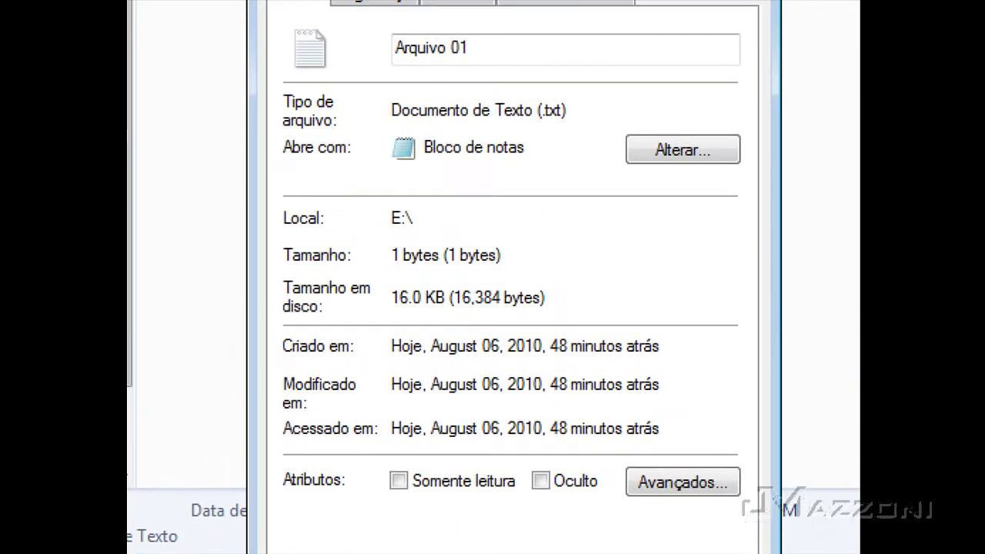
mouse_move(265, 228)
left_mouse_down()
mouse_move(334, 256)
mouse_move(535, 274)
left_mouse_up()
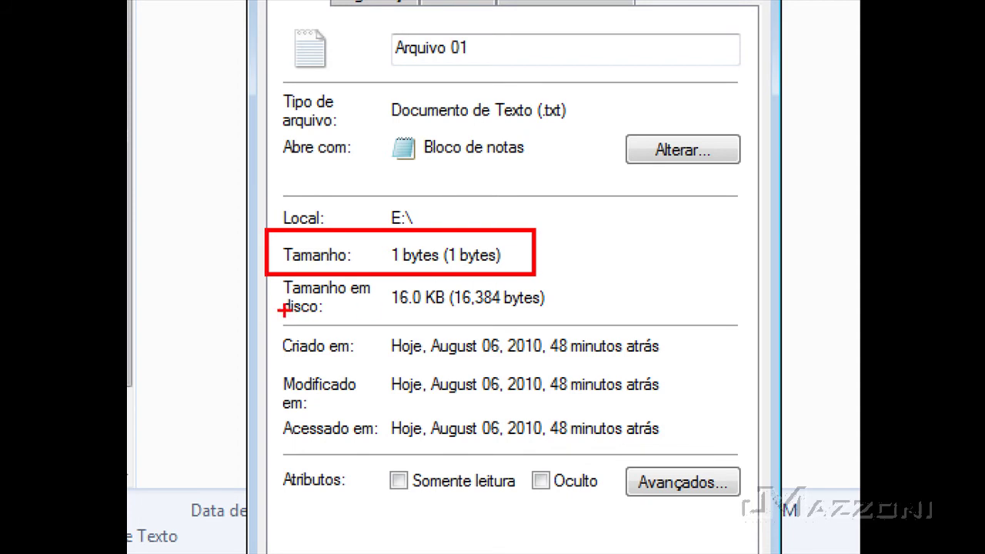
mouse_move(267, 275)
left_mouse_down()
mouse_move(291, 300)
mouse_move(462, 326)
mouse_move(566, 323)
left_mouse_up()
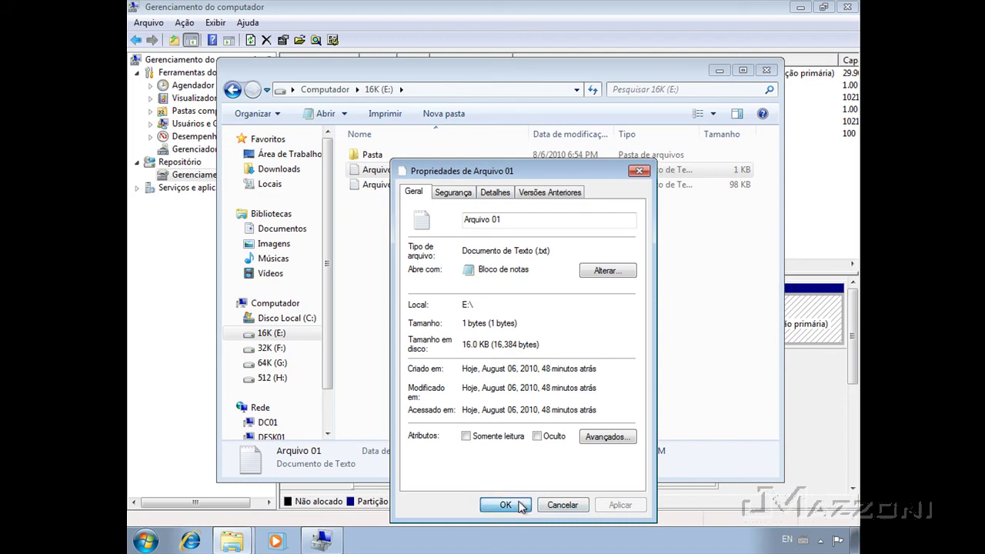
left_click(524, 507)
Check the size and size on disk of the folder Pasta on drive 16K (E:) in its properties.
right_click(372, 157)
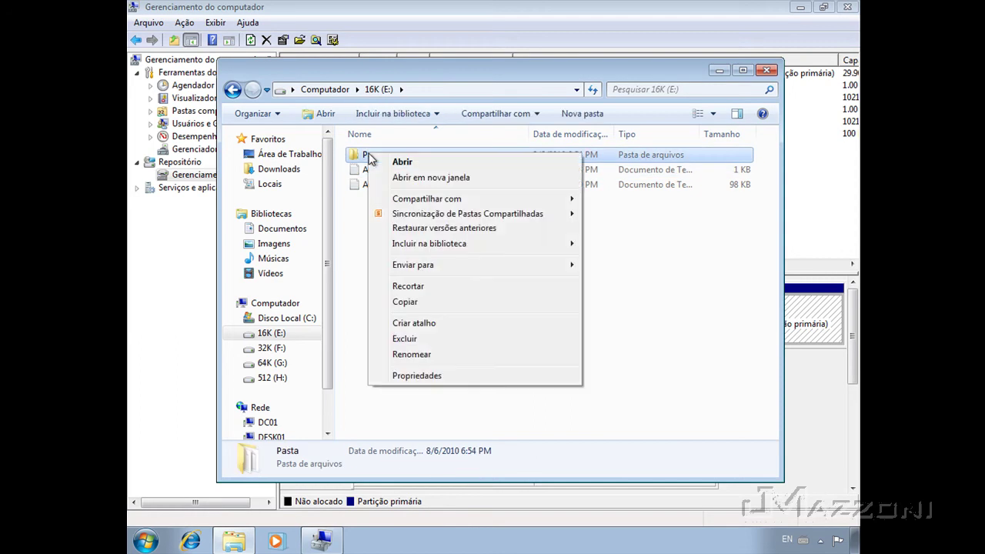
left_click(416, 376)
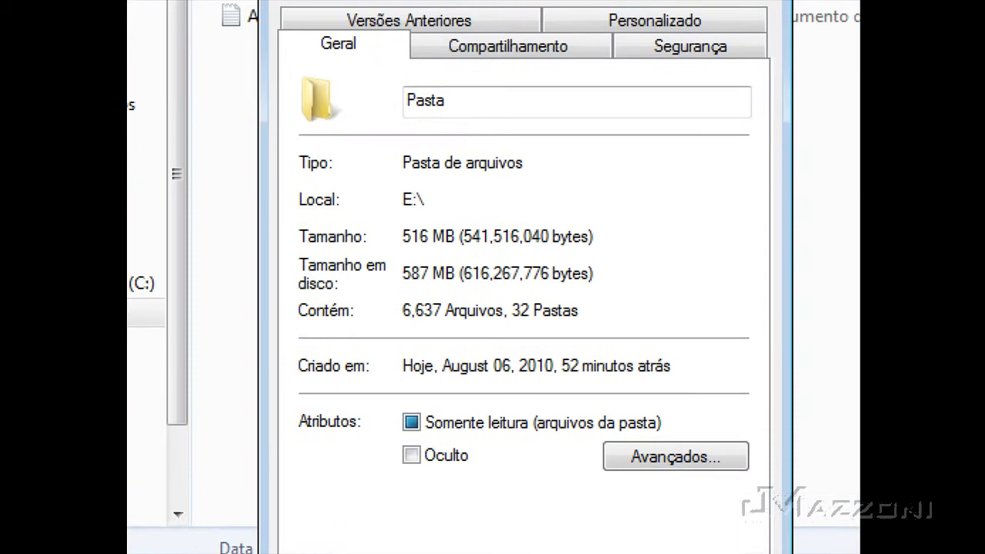
mouse_move(279, 245)
left_mouse_down()
mouse_move(485, 281)
mouse_move(599, 282)
left_mouse_up()
mouse_move(622, 327)
left_mouse_down()
mouse_move(470, 288)
mouse_move(272, 287)
left_mouse_up()
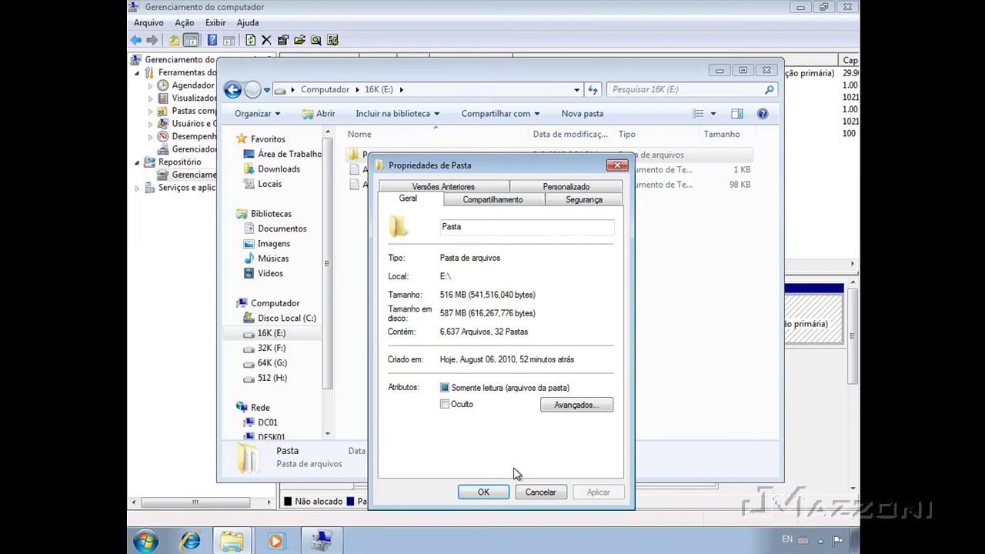
left_click(536, 493)
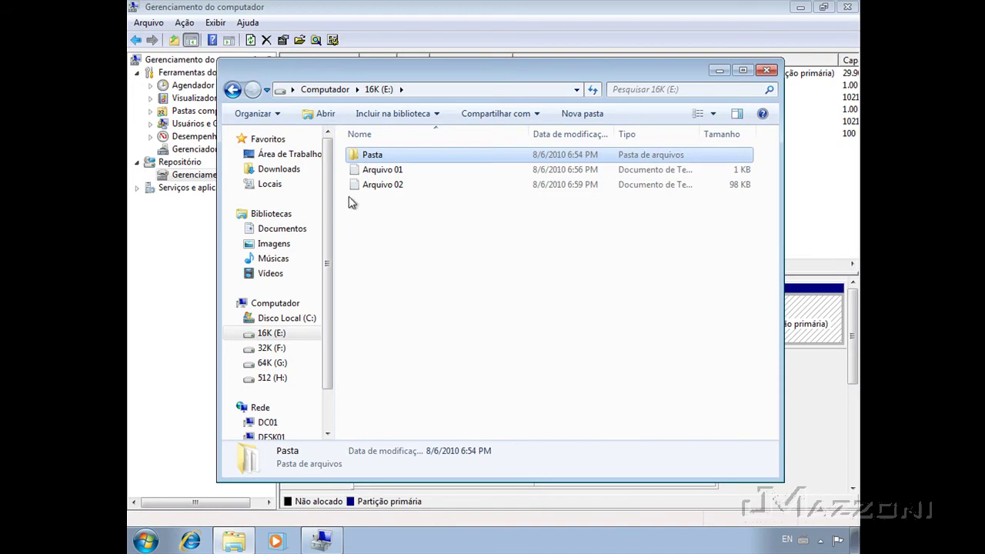
Open drive 512 (H:) and check the size and size on disk of Arquivo 02 in its properties.
left_click(232, 90)
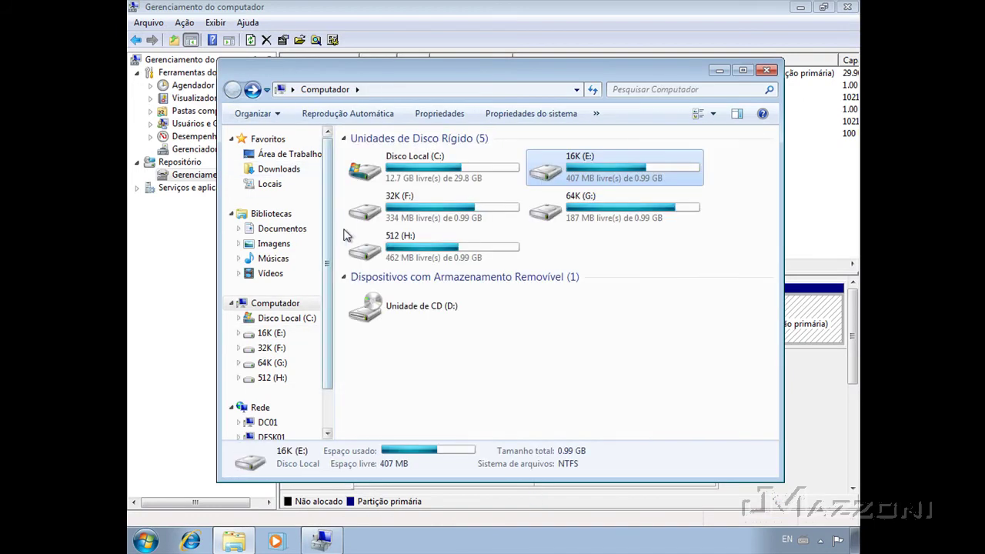
double_click(400, 254)
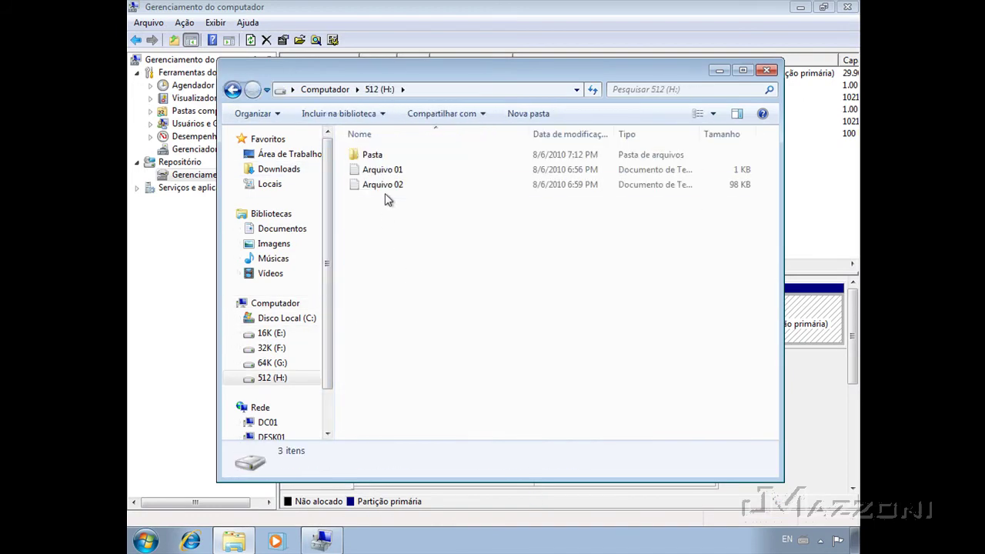
right_click(385, 187)
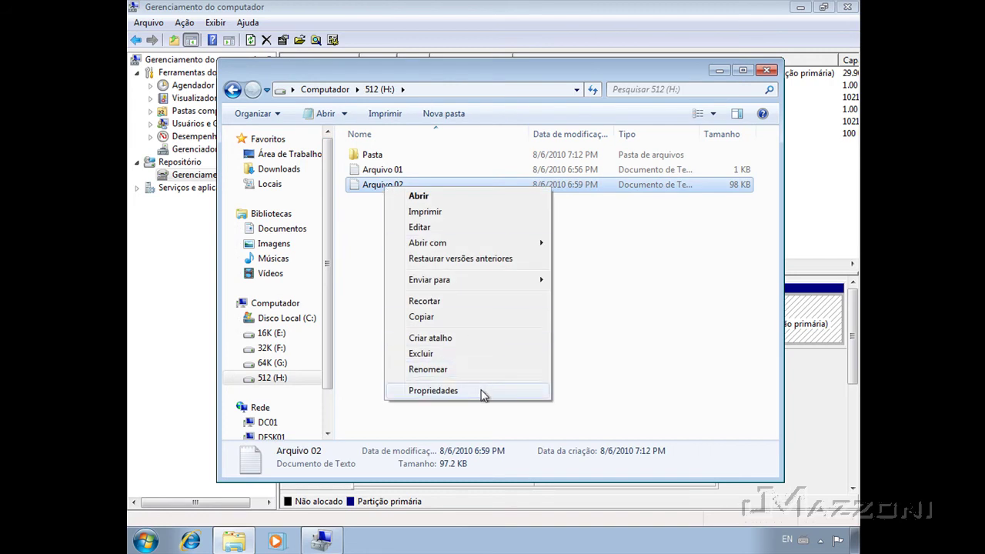
left_click(433, 391)
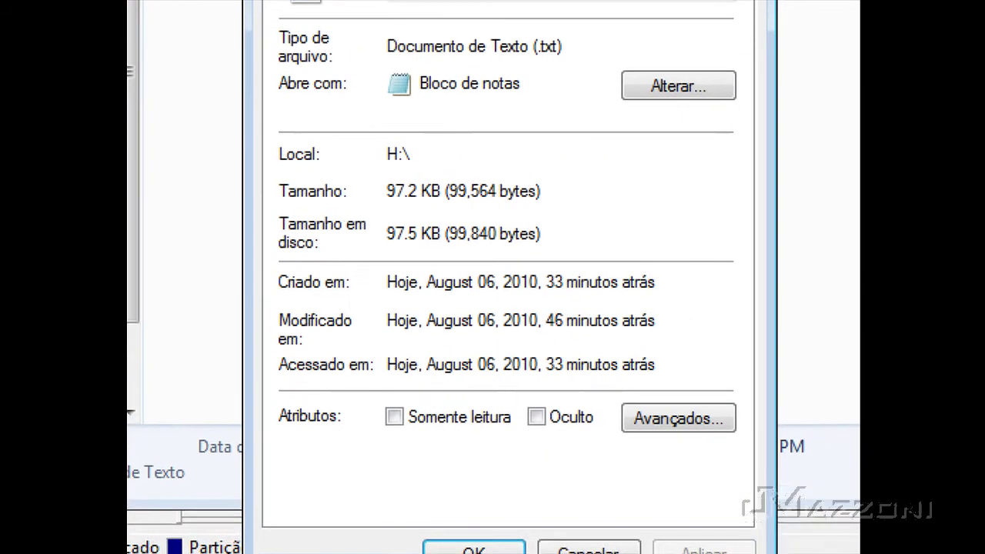
mouse_move(288, 208)
left_mouse_down()
mouse_move(416, 238)
mouse_move(581, 244)
left_mouse_up()
left_click_drag(577, 286, 282, 248)
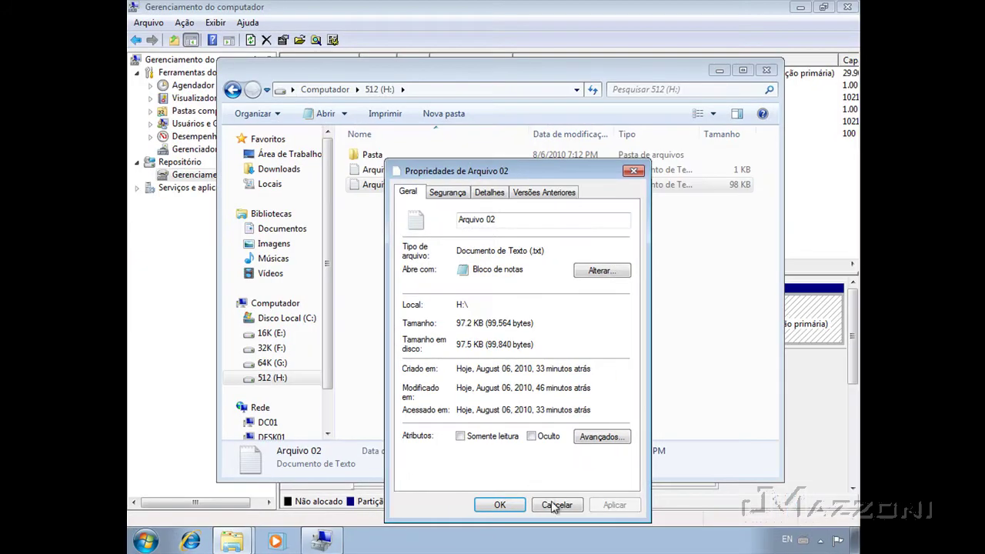
left_click(551, 505)
Check the size and size on disk of Arquivo 01 on drive 512 (H:) in its properties.
right_click(385, 171)
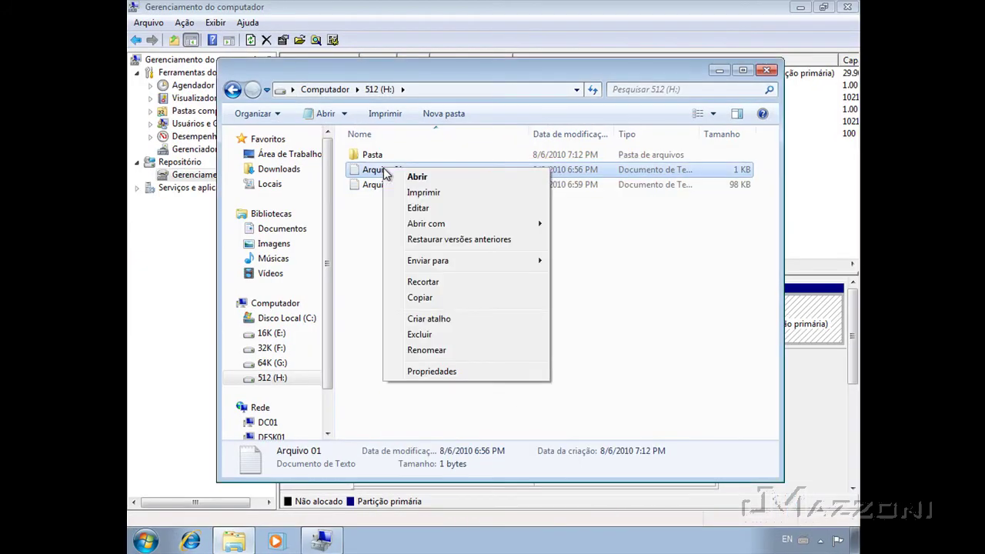
left_click(442, 373)
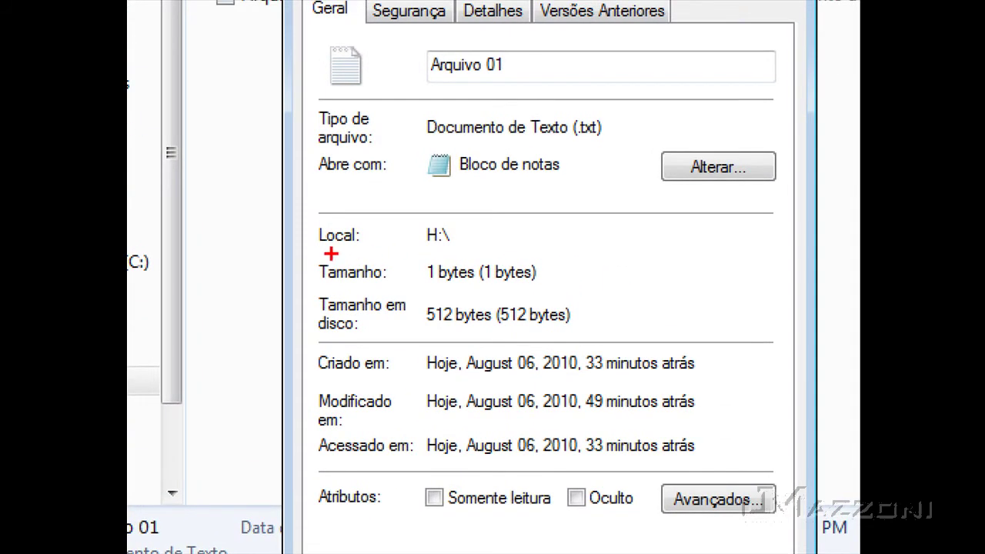
left_click_drag(308, 252, 558, 290)
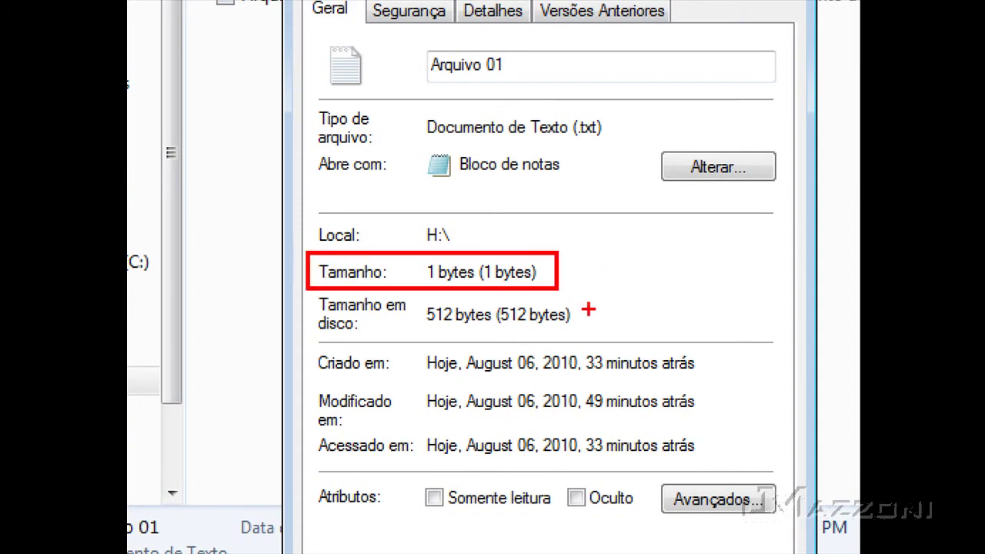
left_click_drag(576, 332, 299, 294)
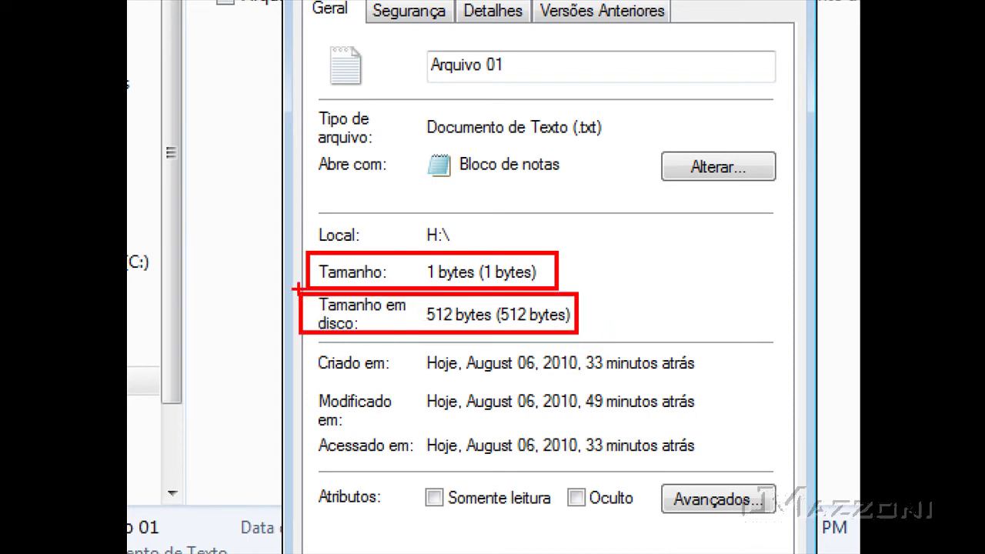
key("Escape")
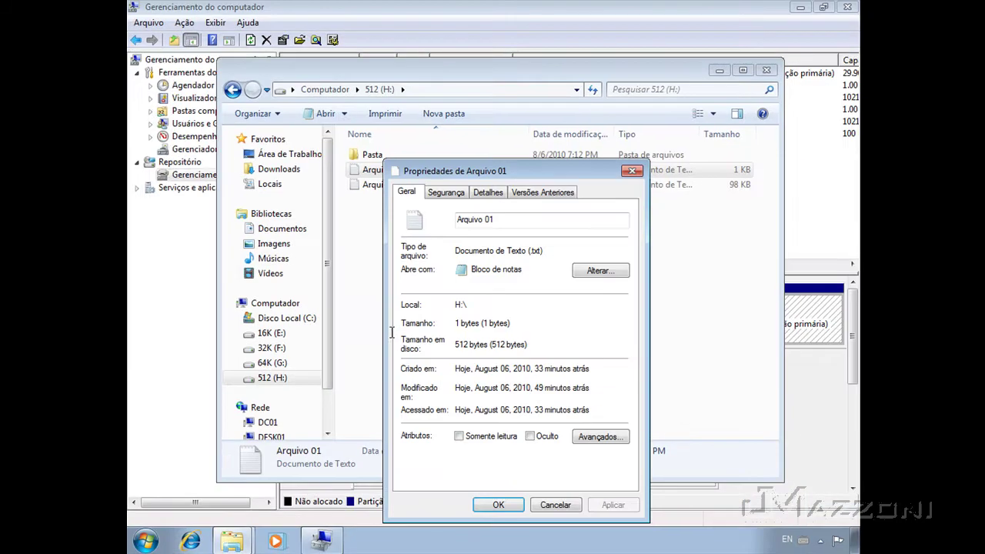
Check the size and size on disk of the folder Pasta on drive 512 (H:) in its properties.
left_click(556, 505)
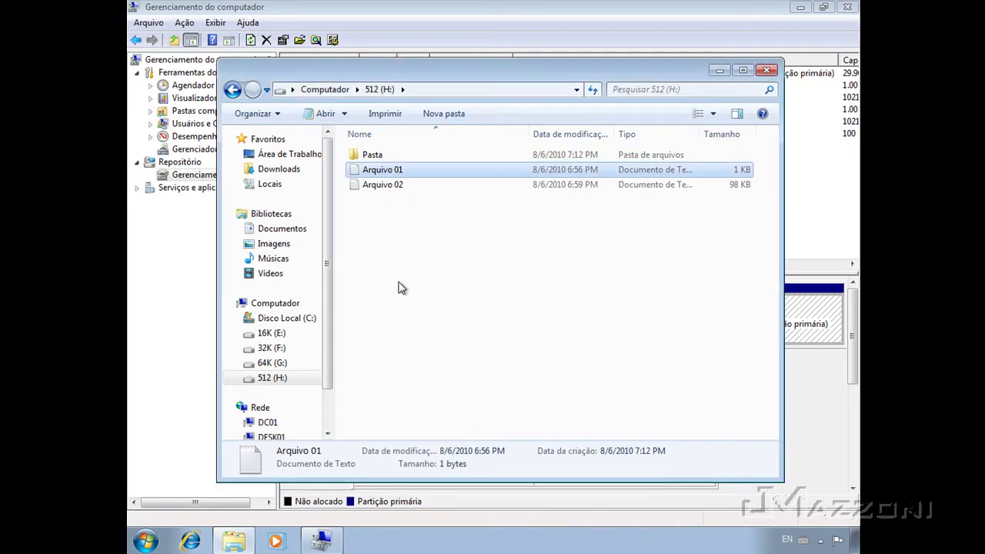
right_click(358, 155)
left_click(443, 375)
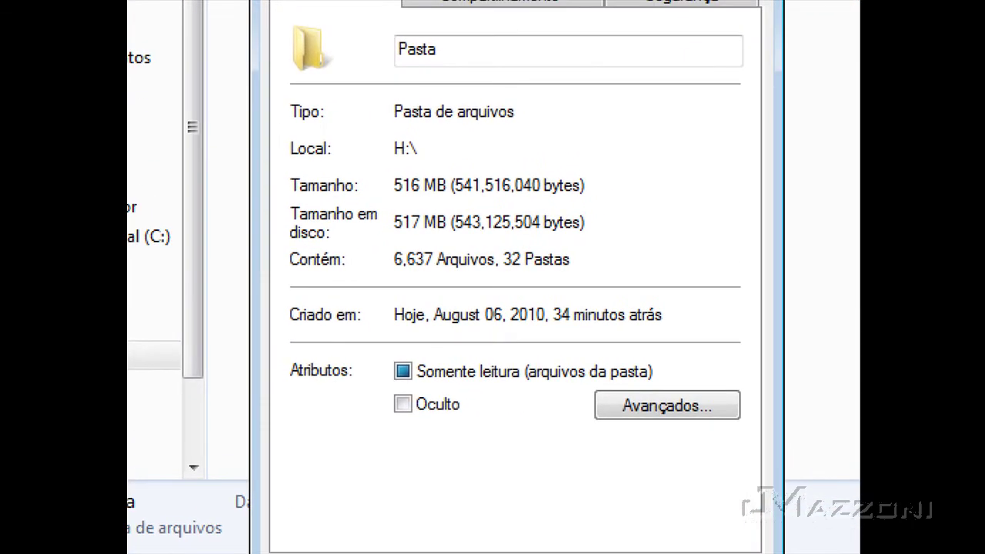
mouse_move(275, 161)
left_mouse_down()
mouse_move(330, 228)
mouse_move(606, 246)
left_mouse_up()
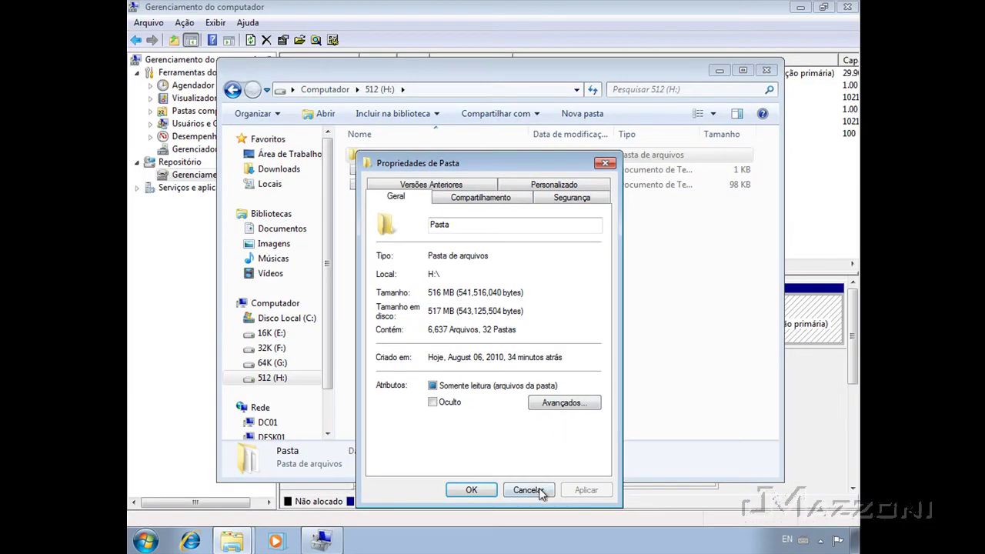
left_click(528, 491)
Open drive 64K (G:) and check the size and size on disk of Arquivo 02 in its properties.
left_click(232, 90)
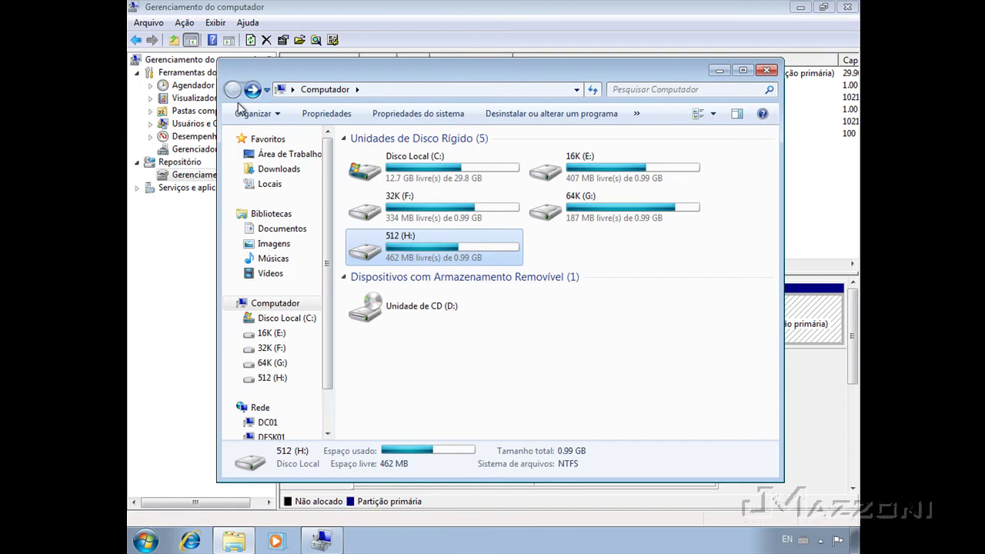
left_click(599, 213)
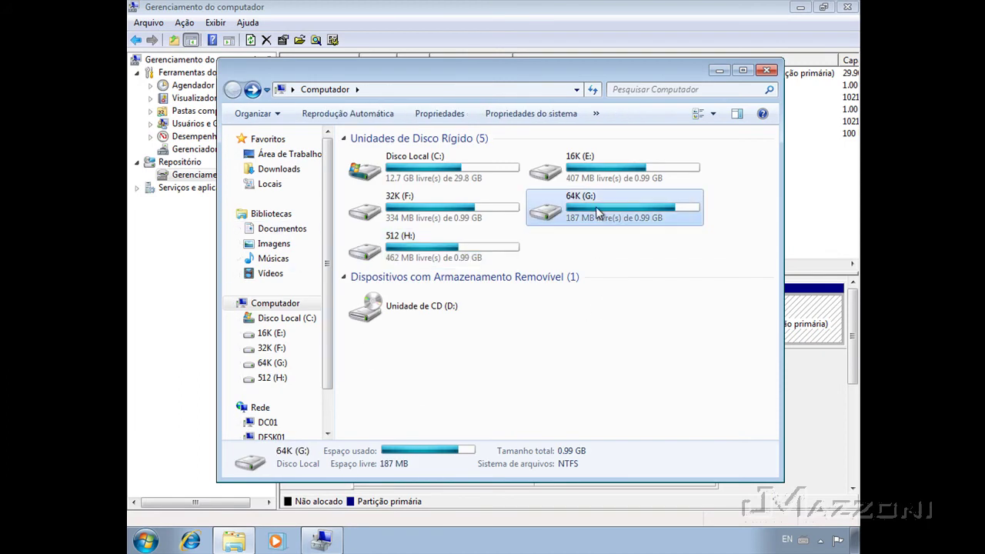
double_click(599, 213)
right_click(375, 185)
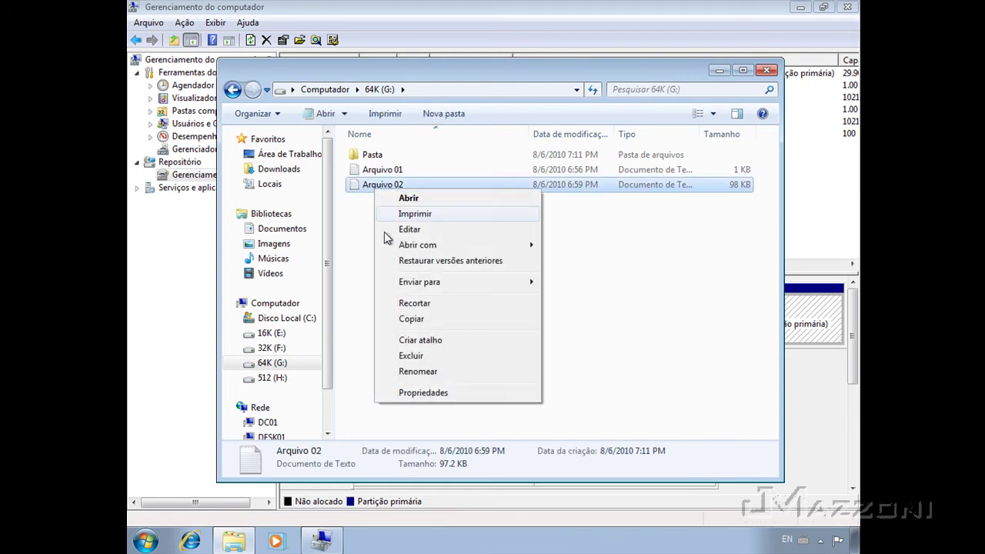
left_click(416, 394)
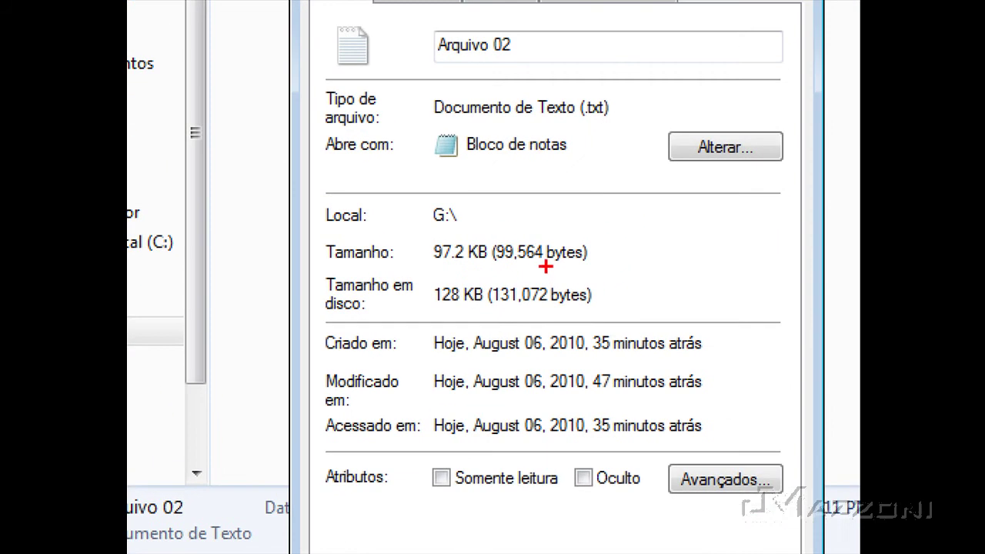
mouse_move(637, 308)
left_mouse_down()
mouse_move(513, 209)
mouse_move(307, 231)
left_mouse_up()
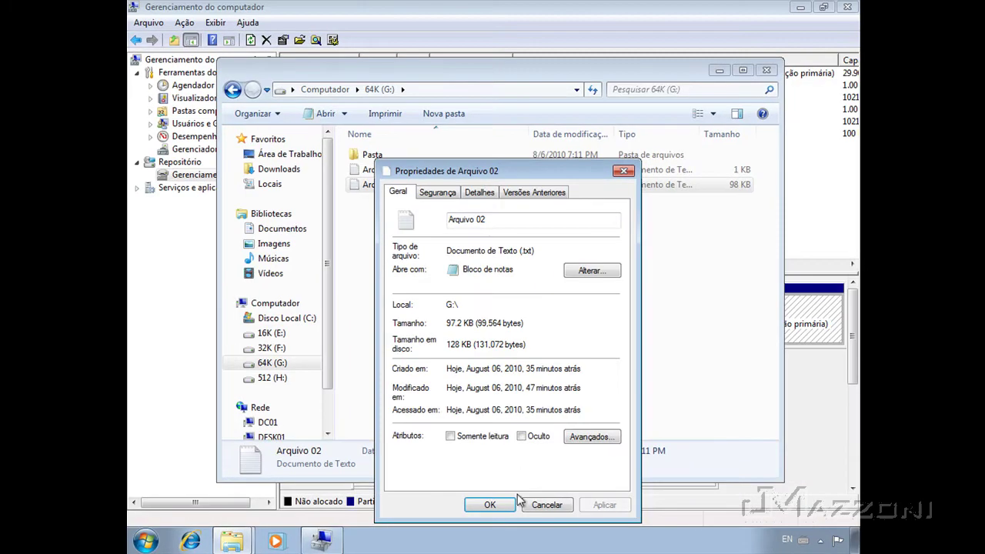
left_click(528, 504)
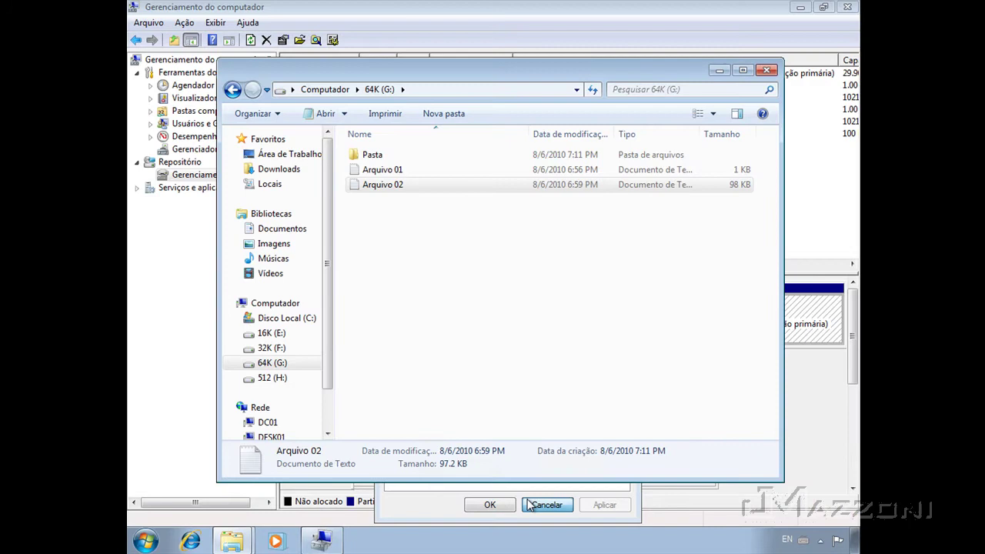
Check the size and size on disk of Arquivo 01 on drive 64K (G:) in its properties.
right_click(402, 174)
left_click(463, 375)
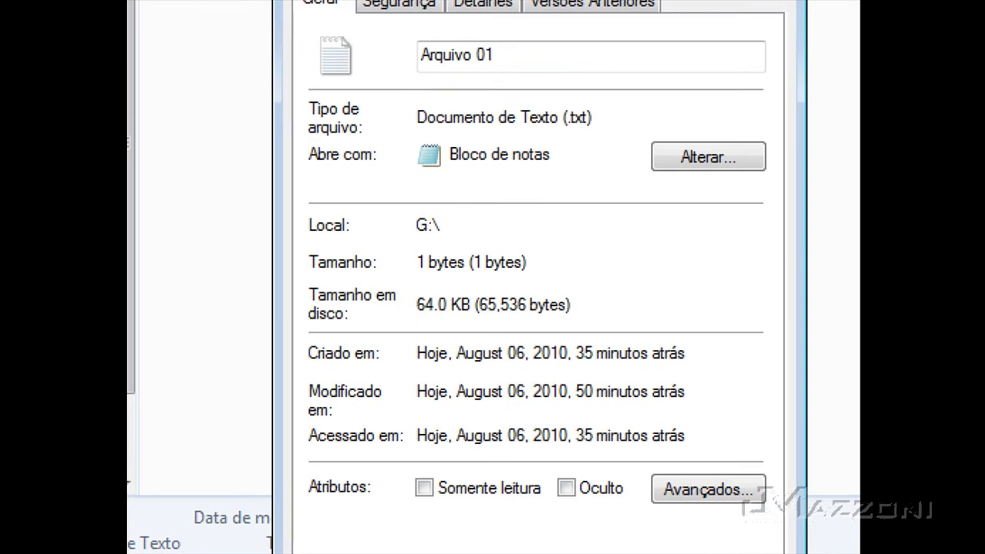
mouse_move(298, 245)
left_mouse_down()
mouse_move(486, 296)
mouse_move(565, 279)
left_mouse_up()
mouse_move(610, 327)
left_mouse_down()
mouse_move(547, 301)
mouse_move(424, 284)
mouse_move(299, 287)
left_mouse_up()
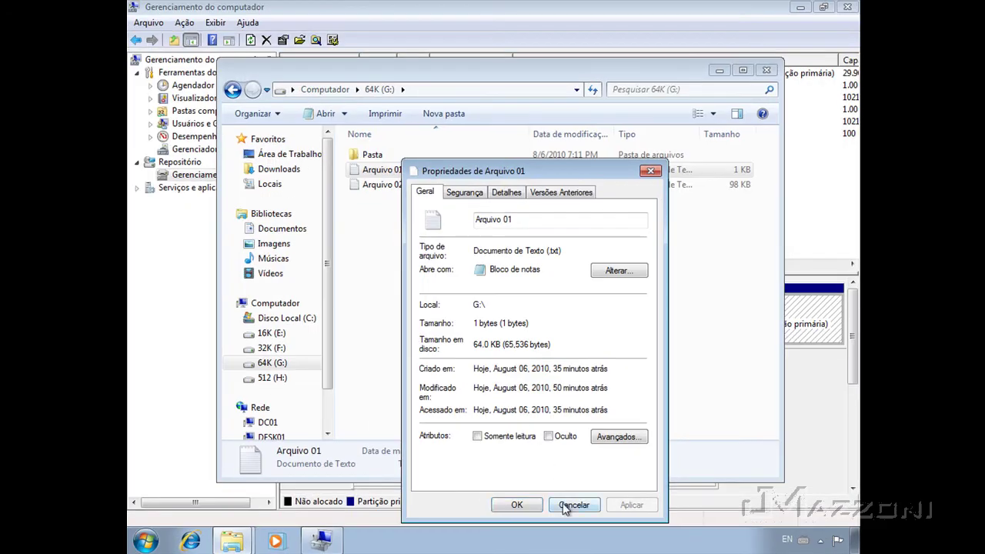
left_click(572, 505)
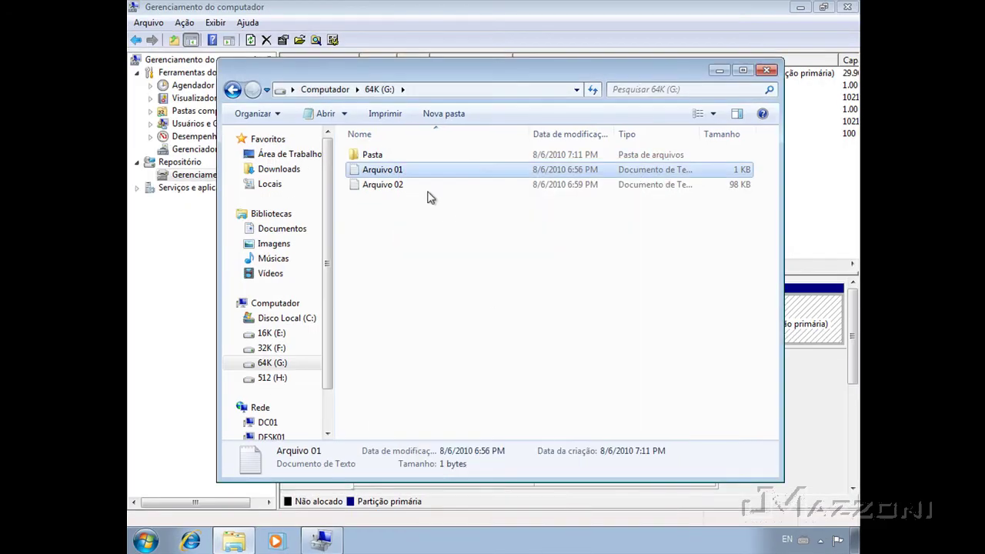
Check the size and size on disk of the folder Pasta on drive 64K (G:) in its properties.
right_click(375, 155)
left_click(430, 376)
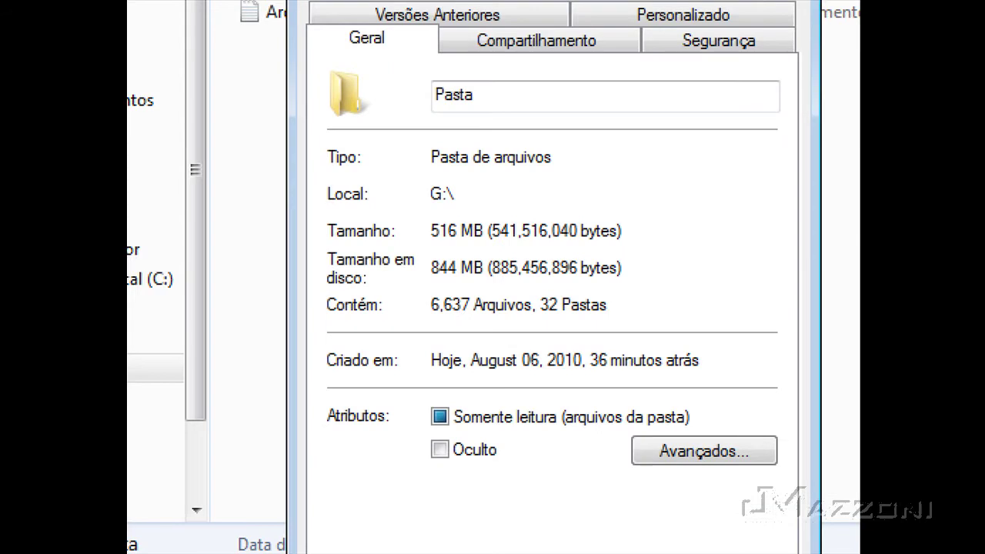
left_click_drag(307, 220, 650, 302)
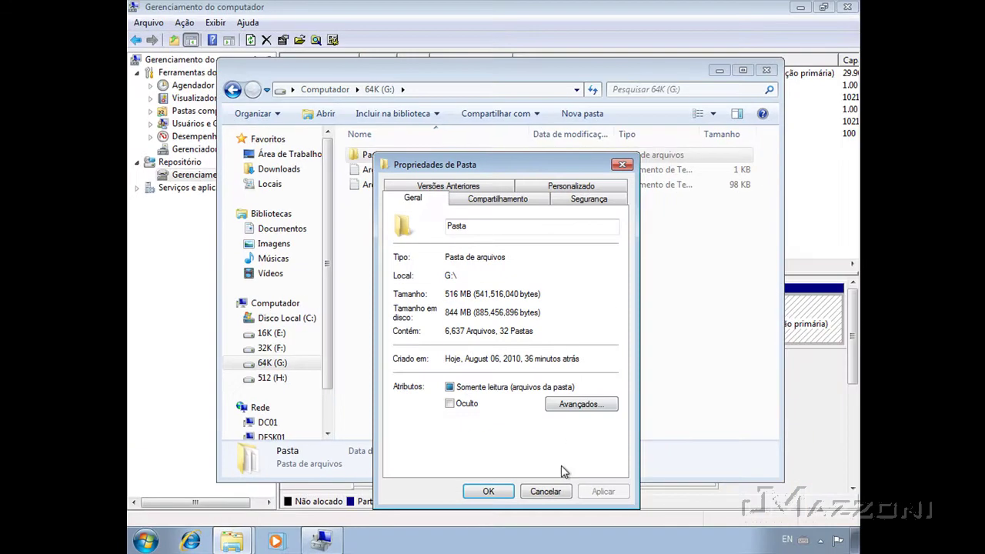
left_click(544, 490)
Return to the drive overview, compare the free space of drives 16K, 32K, 64K and 512, and close the file browser.
left_click(232, 90)
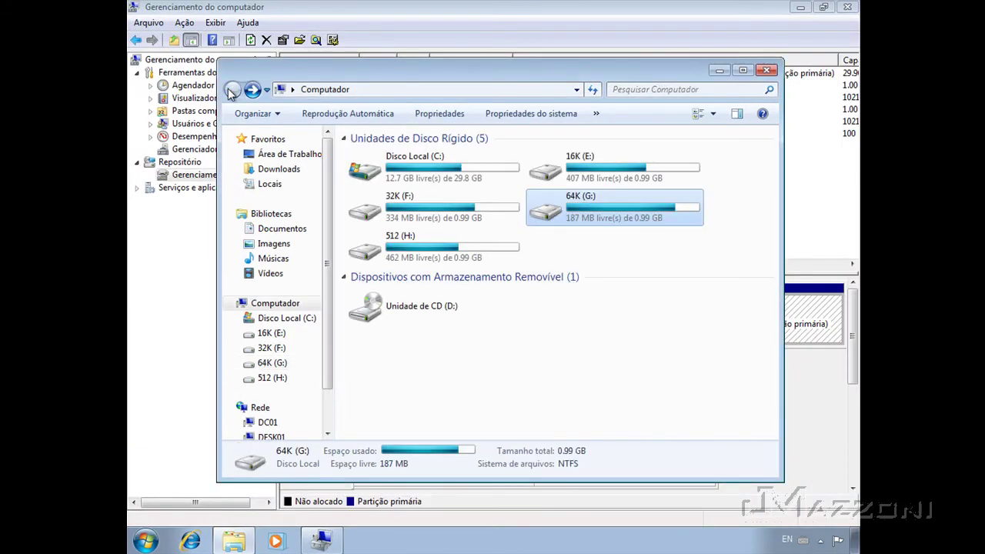
left_click(628, 265)
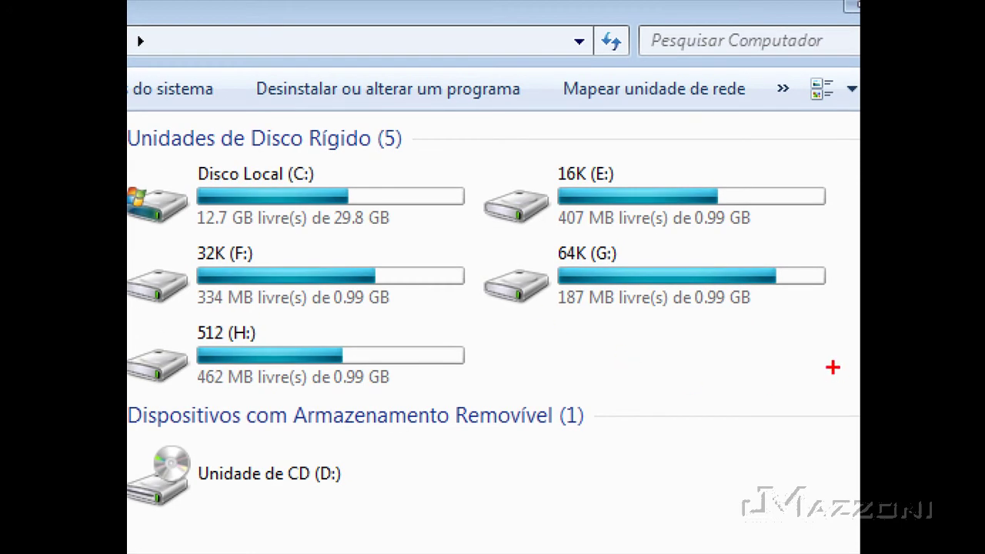
mouse_move(780, 316)
left_mouse_down()
mouse_move(725, 288)
mouse_move(548, 286)
left_mouse_up()
mouse_move(781, 246)
left_mouse_down()
mouse_move(691, 214)
mouse_move(550, 205)
left_mouse_up()
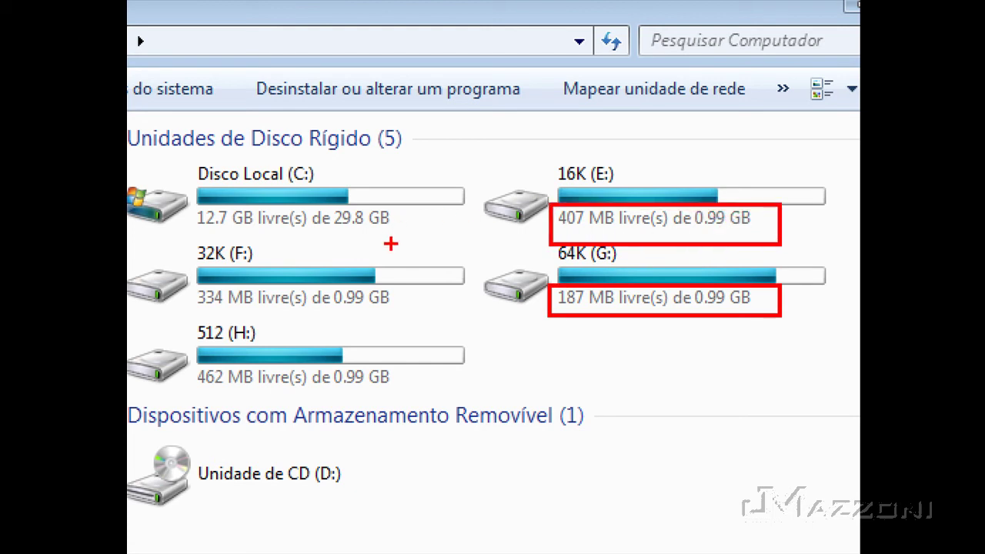
mouse_move(408, 322)
left_mouse_down()
mouse_move(283, 281)
mouse_move(196, 278)
left_mouse_up()
mouse_move(408, 396)
left_mouse_down()
mouse_move(340, 376)
mouse_move(189, 362)
left_mouse_up()
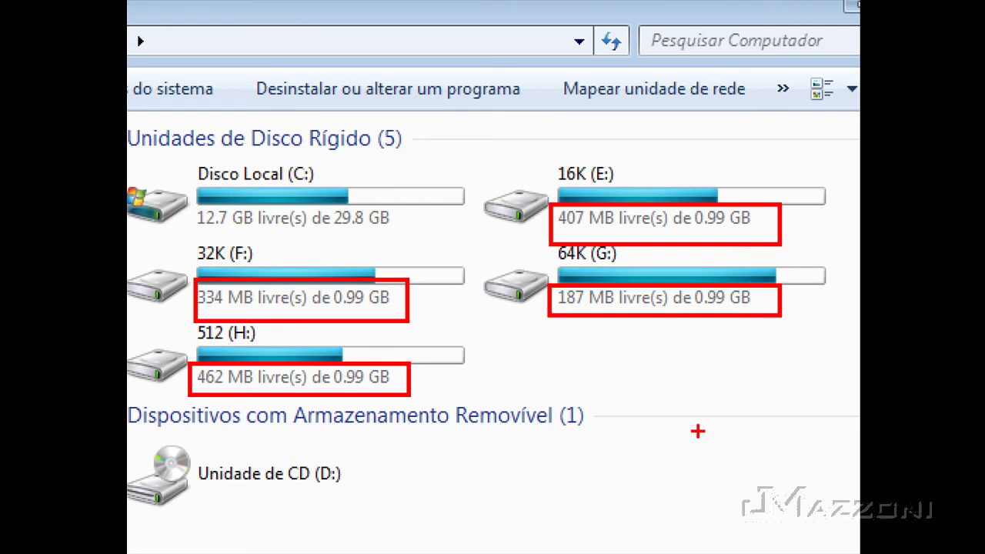
key("Escape")
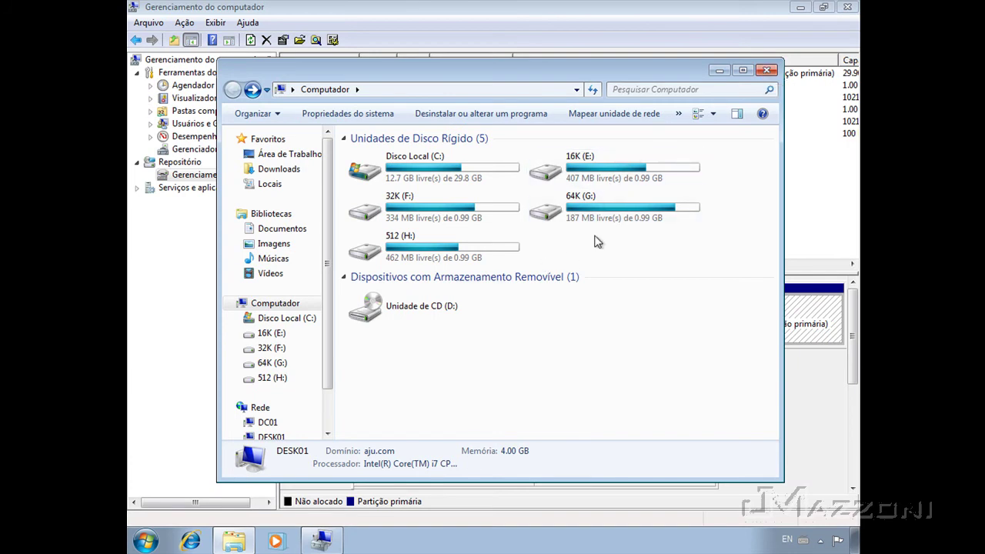
left_click(768, 72)
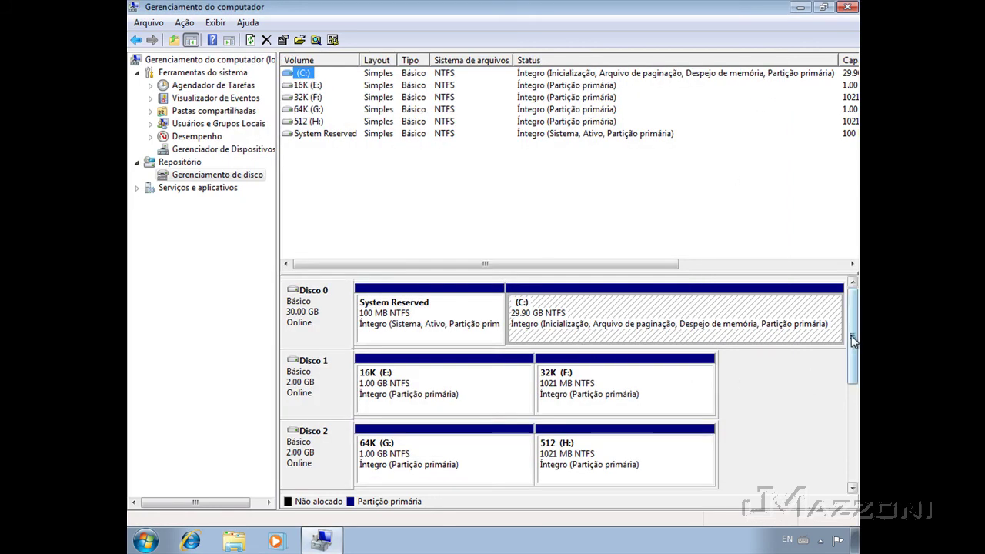
Set up a new simple volume in the unallocated space of Disco 3 with a size of 2045 MB and drive letter I.
scroll(853, 339, "down", 2)
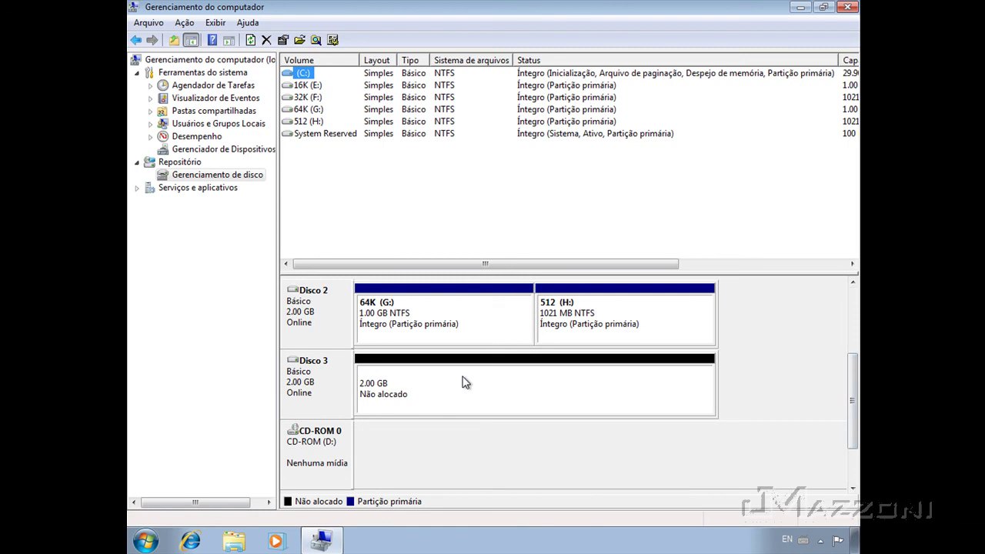
right_click(465, 382)
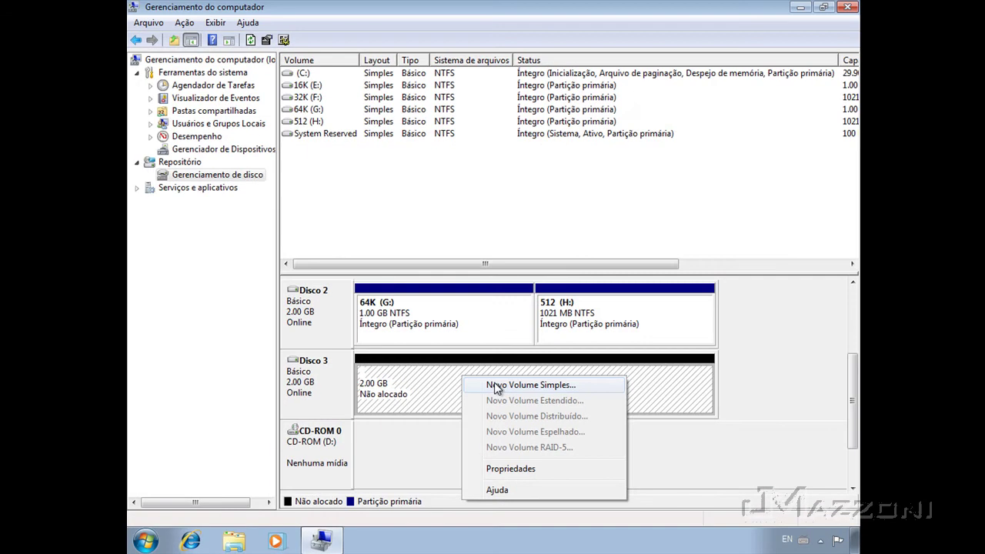
left_click(497, 386)
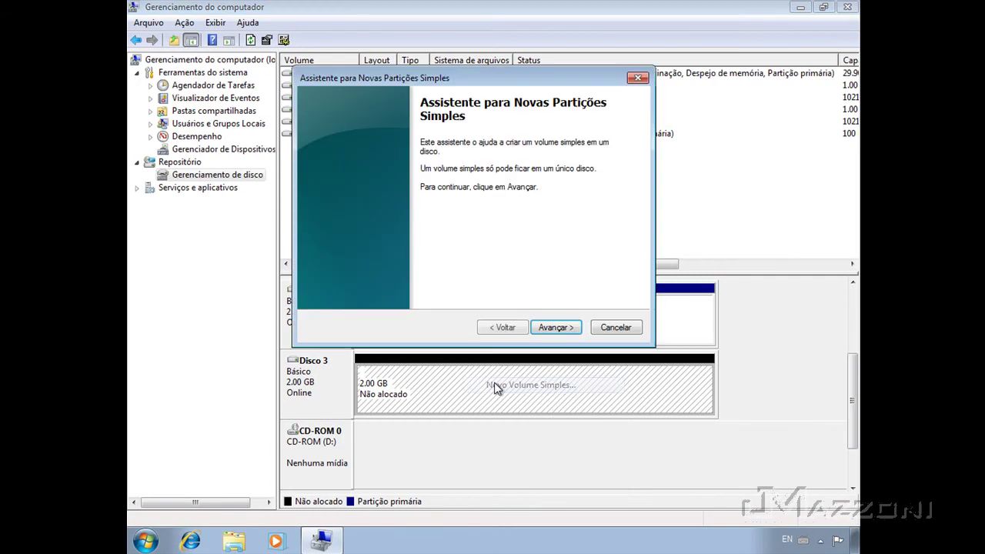
left_click(548, 329)
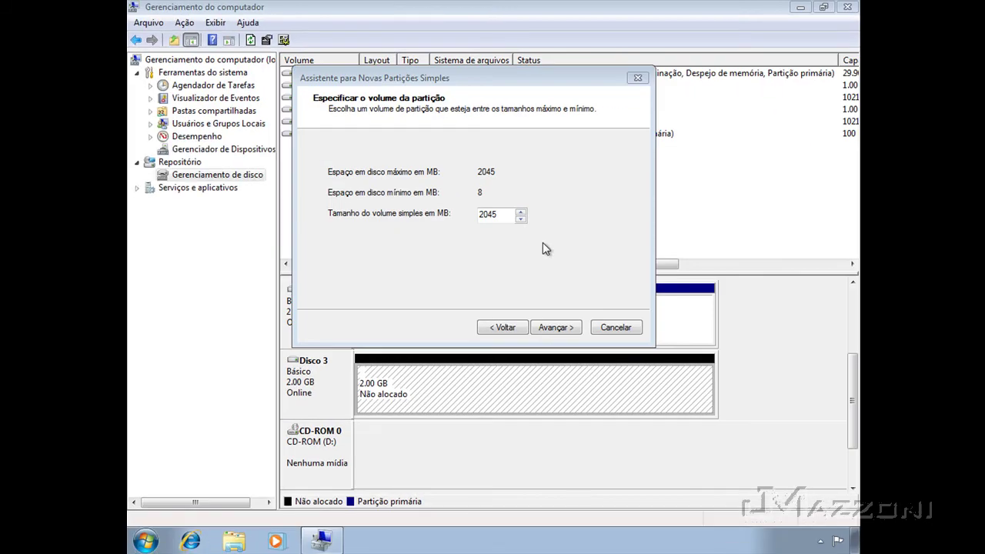
left_click(551, 327)
left_click(541, 174)
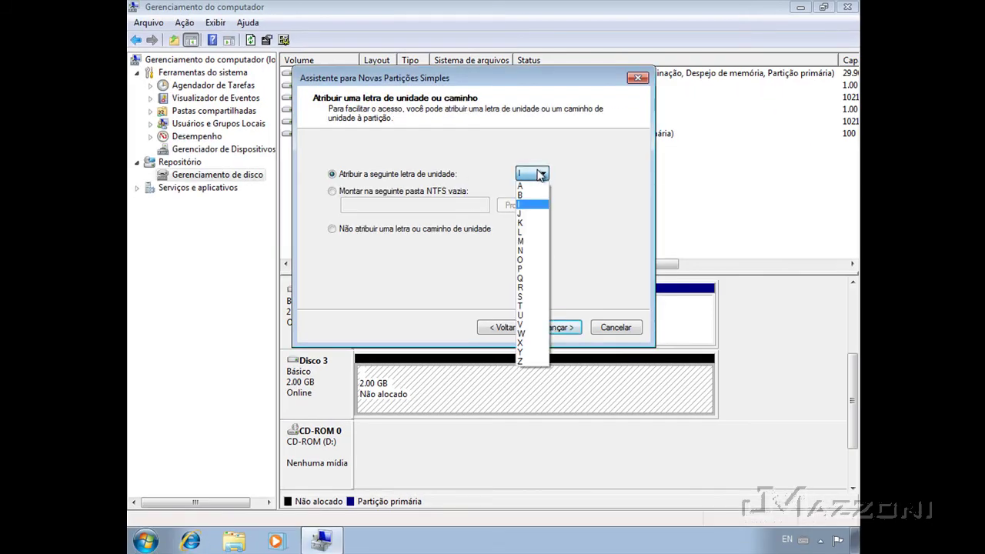
left_click(540, 174)
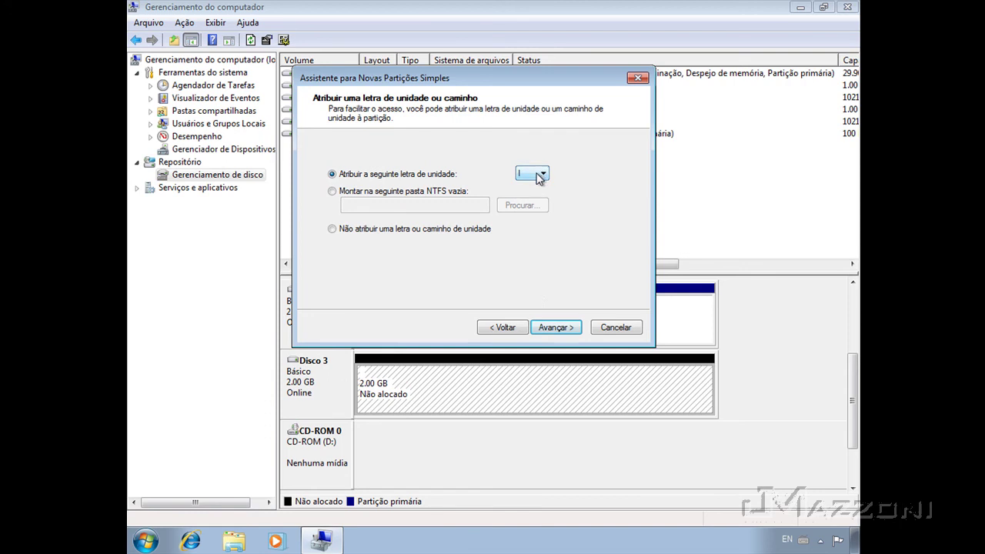
left_click(545, 333)
Create the volume with a quick NTFS format, the default (Padrão) allocation unit size and the label Novo volume.
left_click(541, 225)
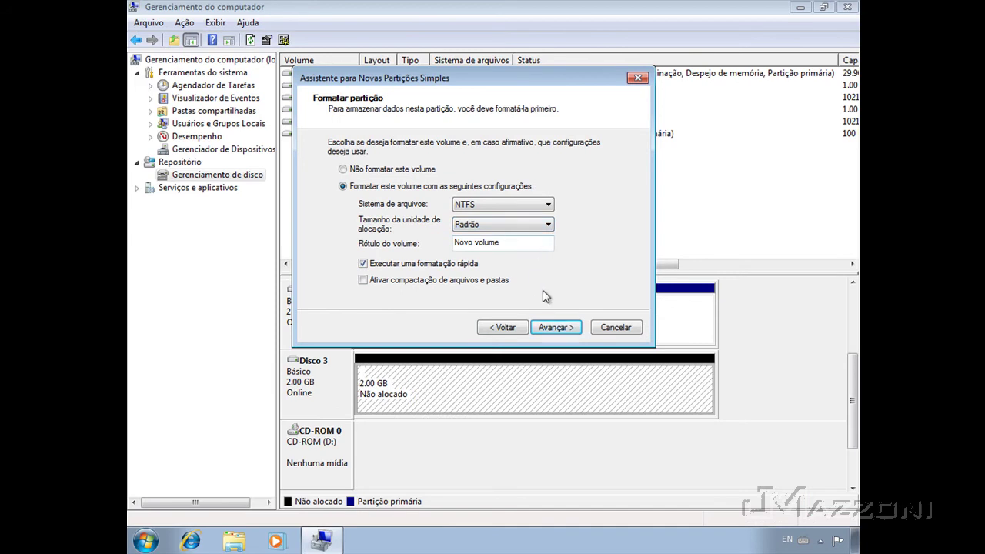
left_click(552, 326)
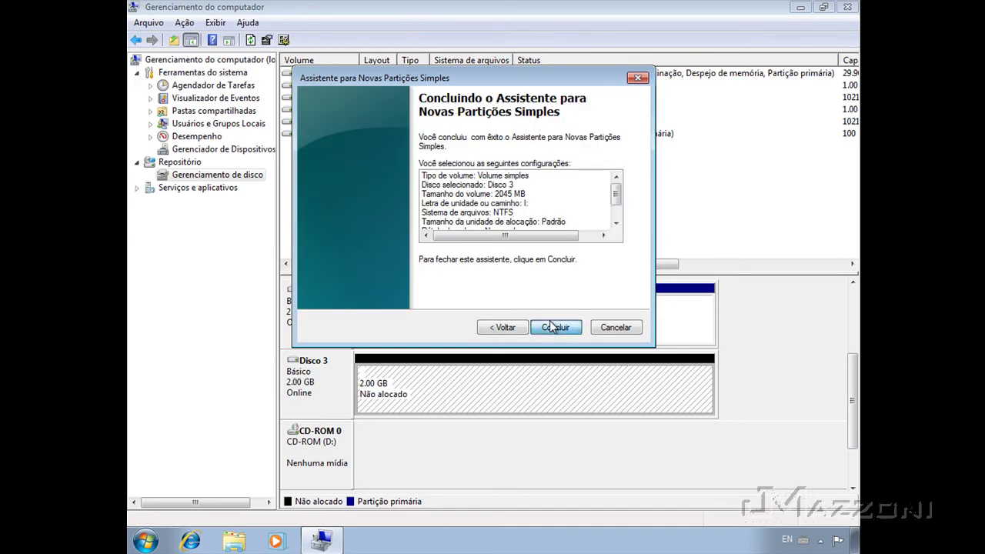
left_click(552, 328)
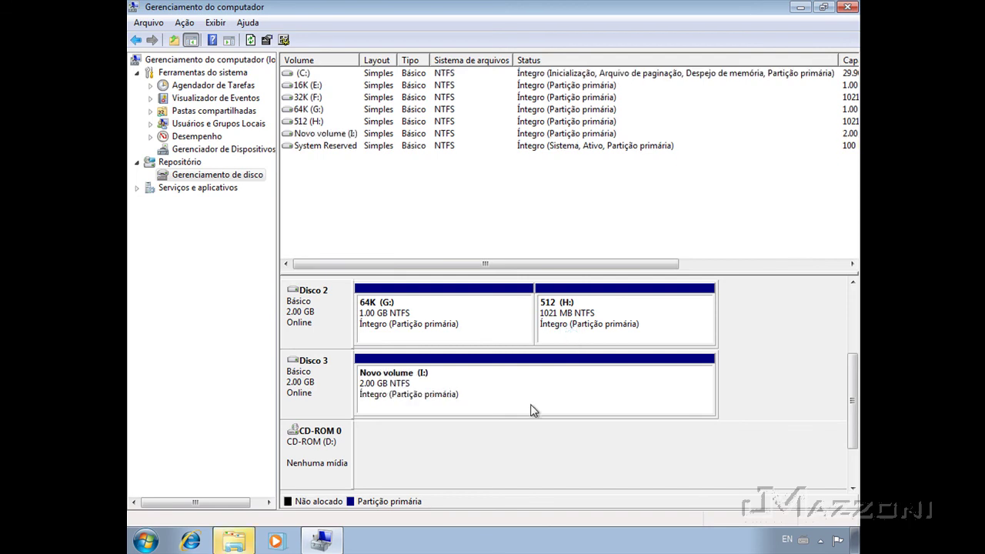
Open Novo volume (I:) in the file browser and create a text document named A in it.
left_click(145, 541)
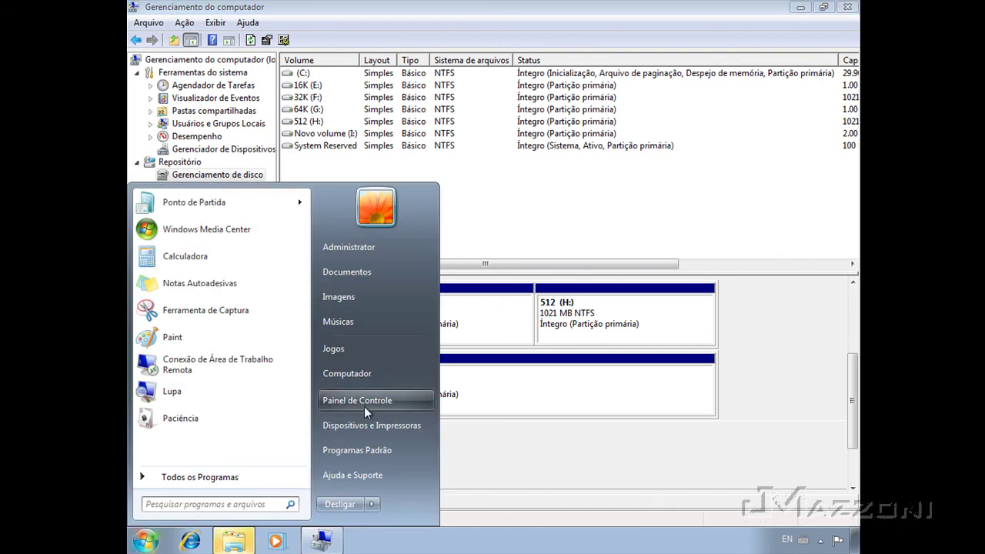
left_click(371, 375)
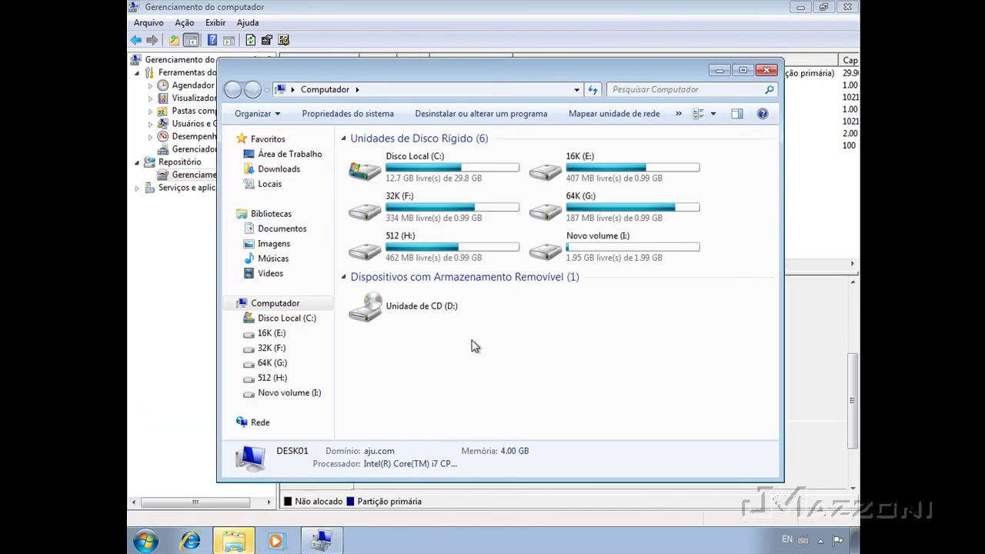
double_click(588, 250)
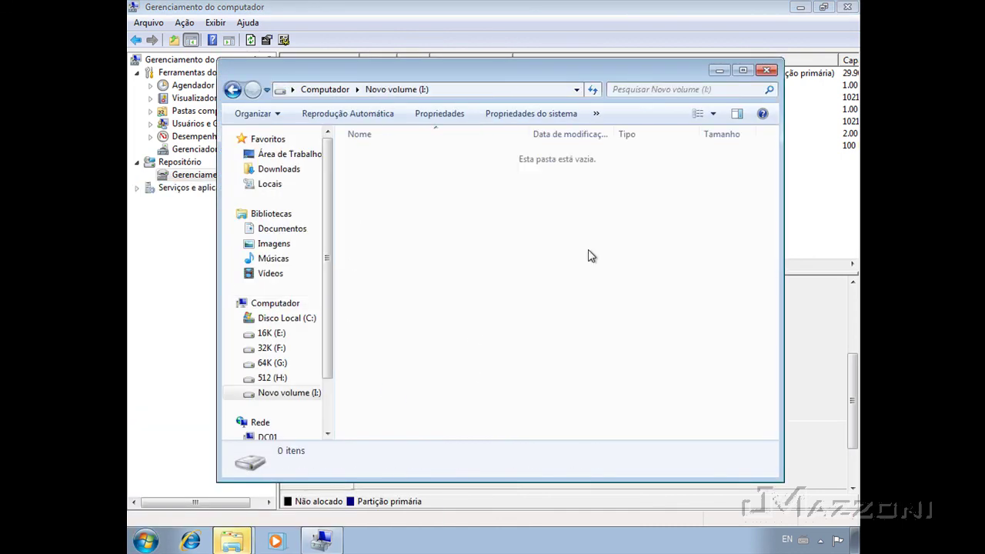
right_click(495, 273)
mouse_move(534, 438)
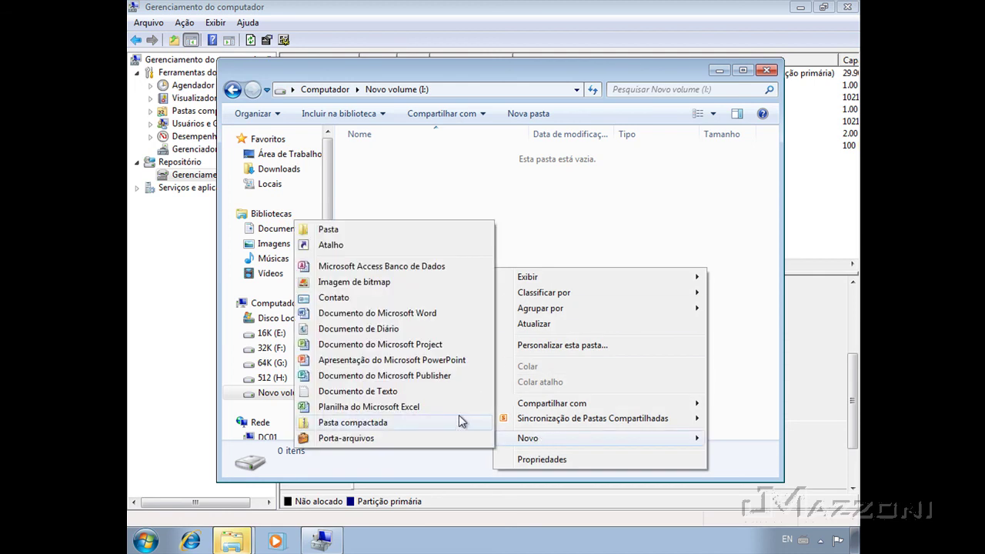
left_click(409, 397)
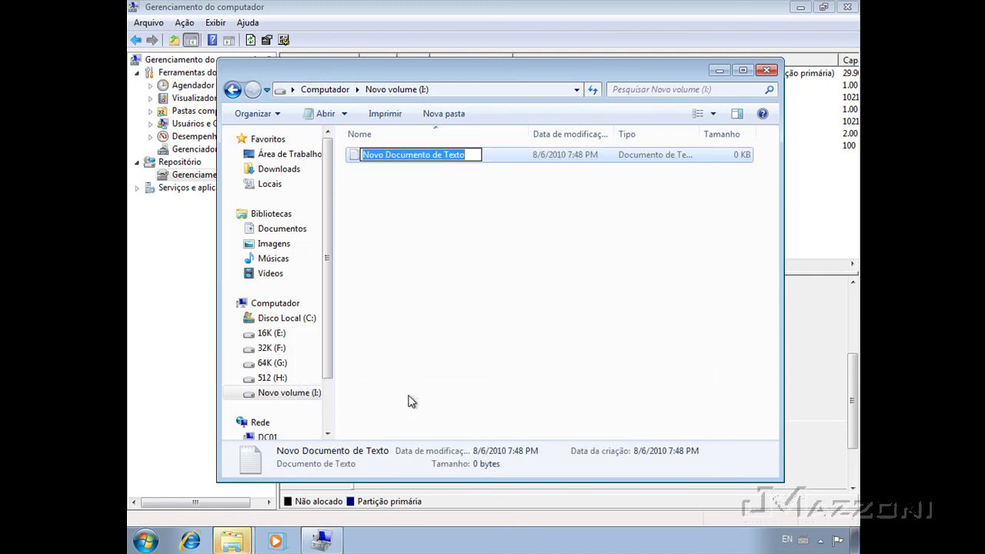
type("A")
key("Return")
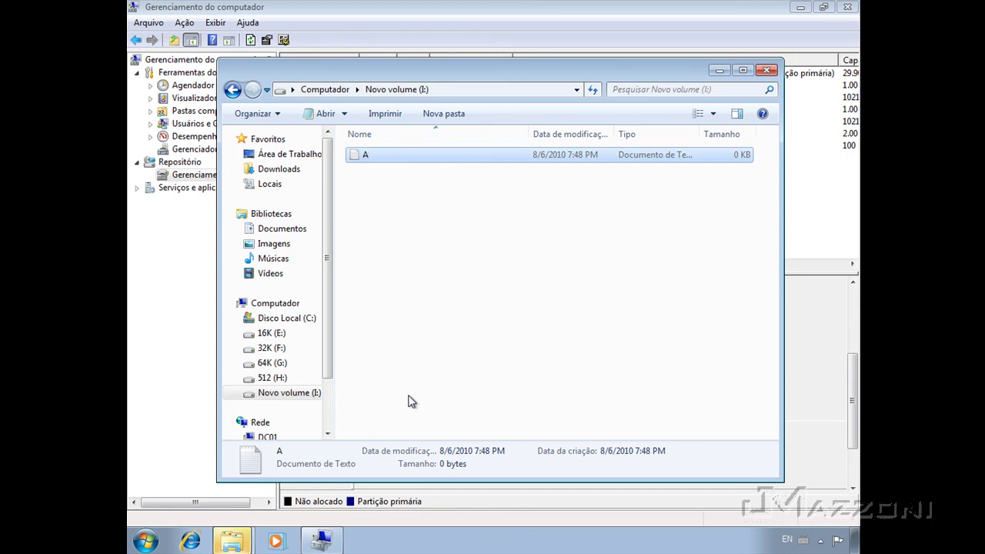
Open text document A on Novo volume (I:), enter the letter a as its content, and close it saving the changes.
key("Return")
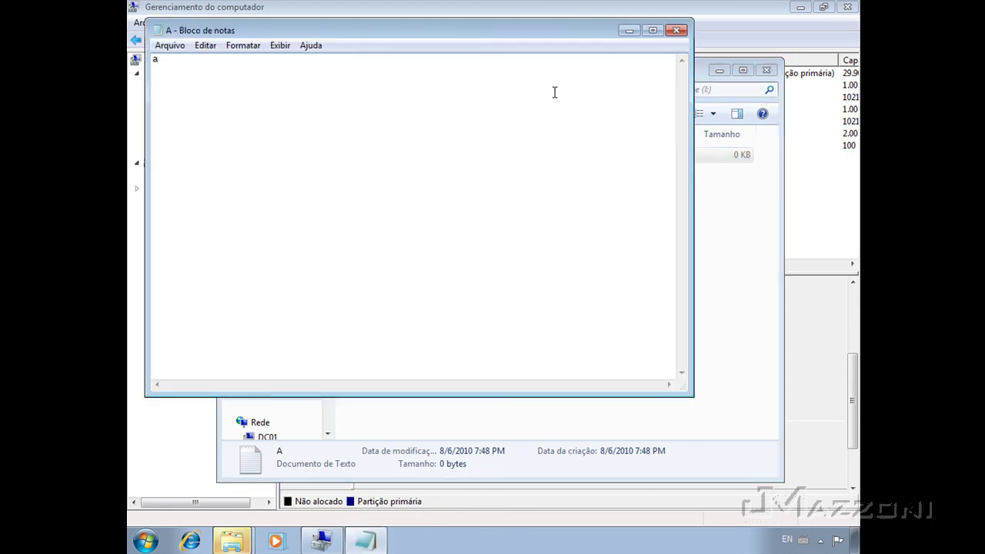
left_click(675, 34)
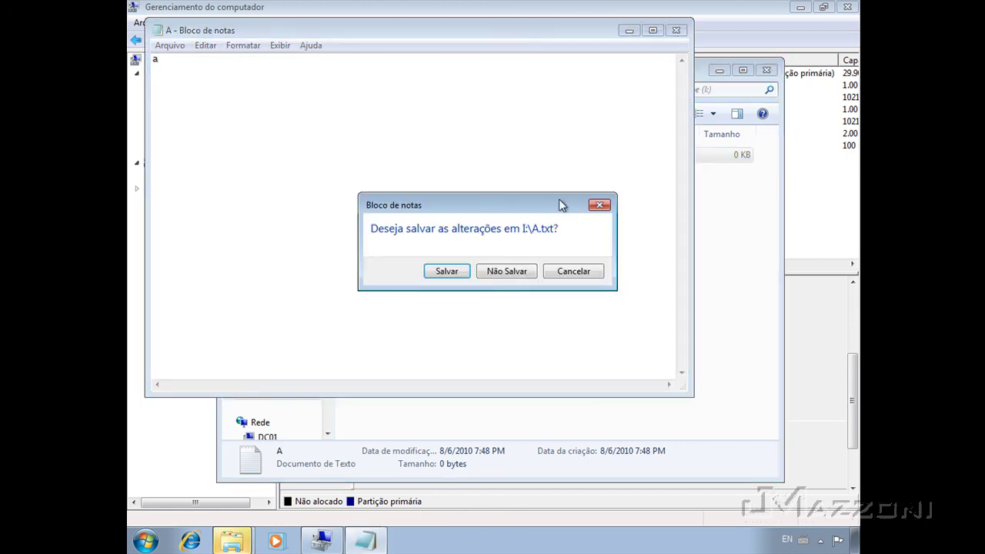
left_click(483, 274)
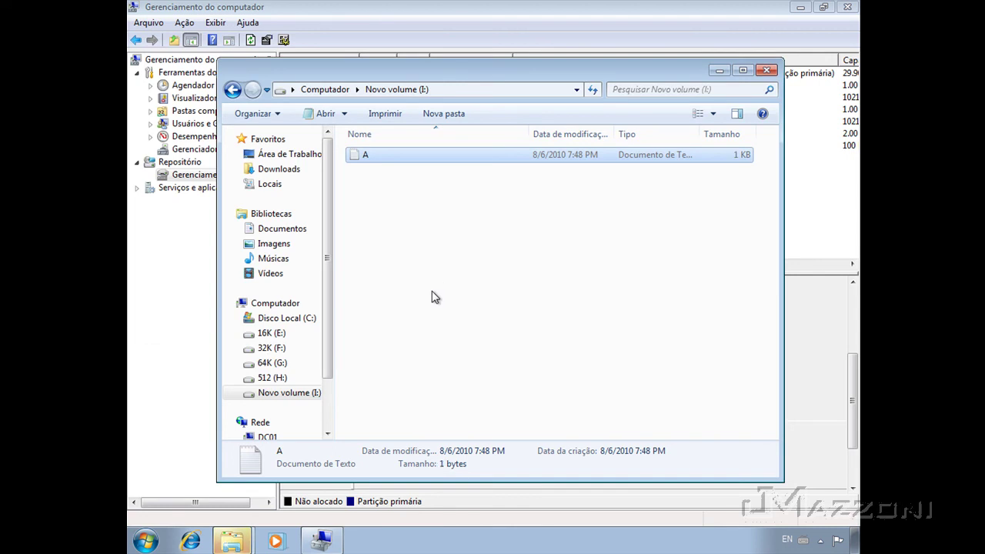
View the properties of file A, compare its size with its size on disk, and close the properties.
right_click(443, 163)
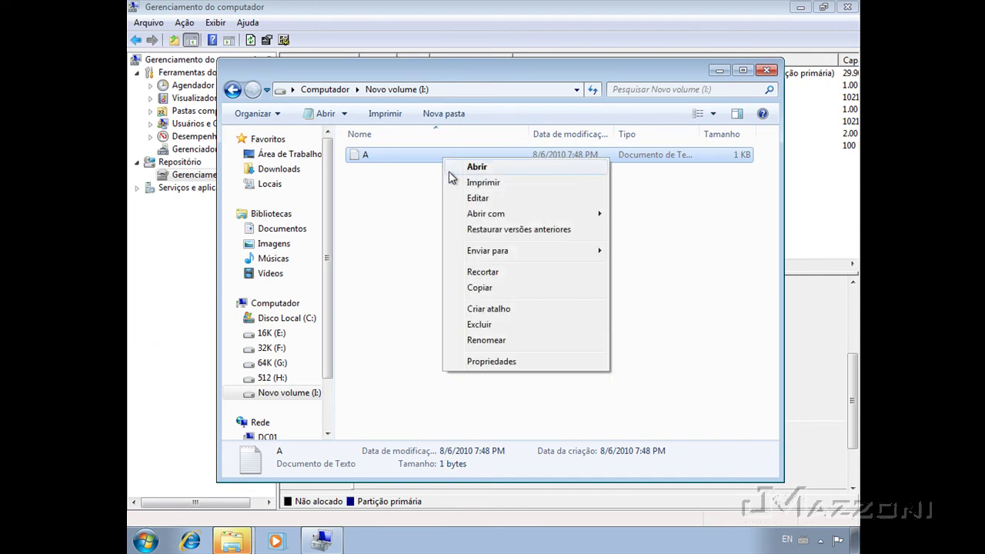
left_click(487, 365)
left_click_drag(508, 176, 431, 143)
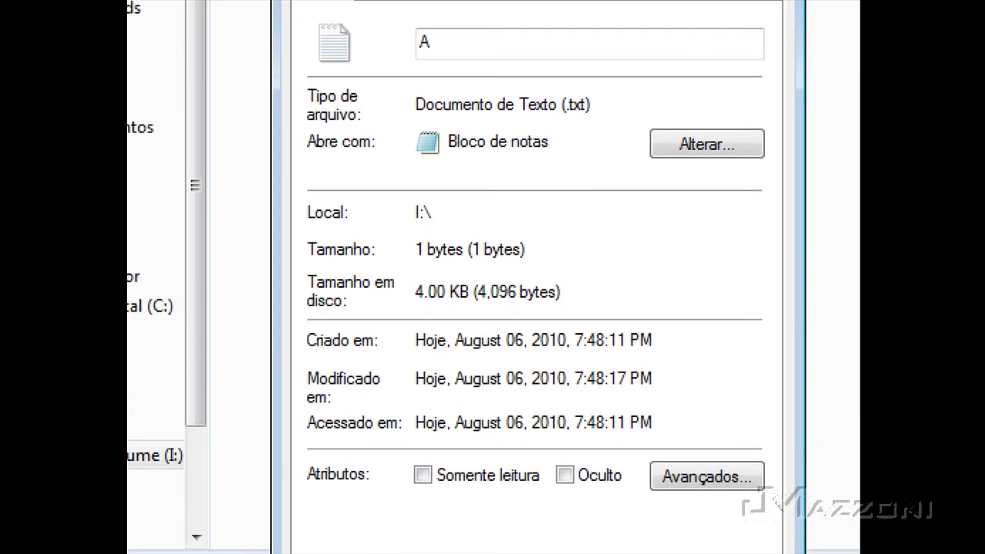
mouse_move(297, 224)
left_mouse_down()
mouse_move(331, 264)
mouse_move(550, 262)
left_mouse_up()
mouse_move(584, 315)
left_mouse_down()
mouse_move(562, 300)
mouse_move(374, 269)
mouse_move(284, 265)
left_mouse_up()
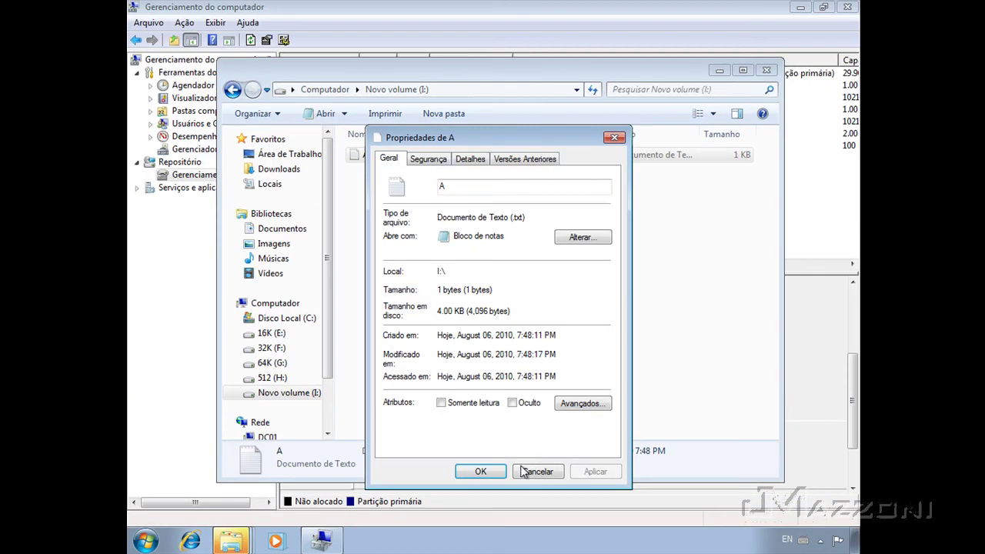
left_click(521, 470)
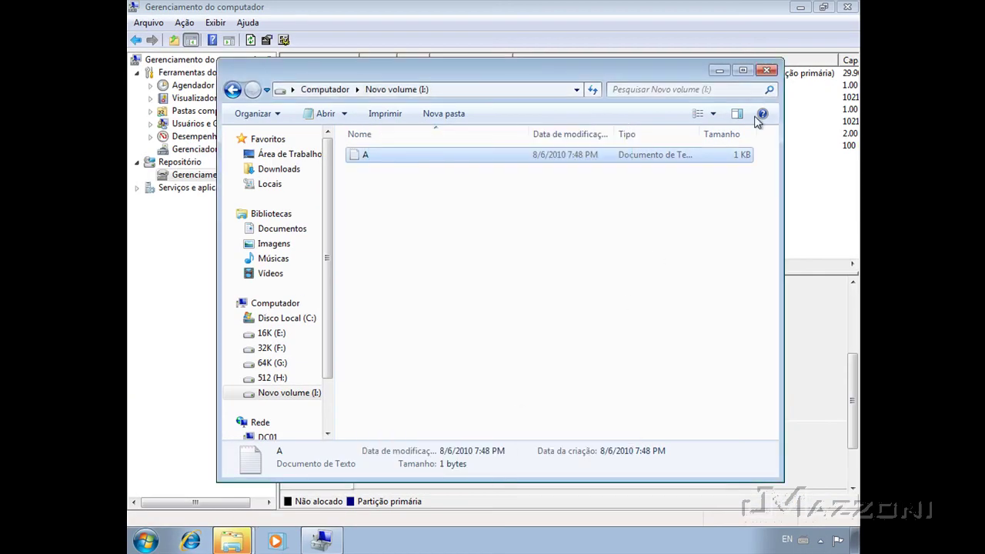
Close the file browser, minimize the computer management window, and dismiss the AutoPlay prompt for Novo volume (I:).
left_click(767, 70)
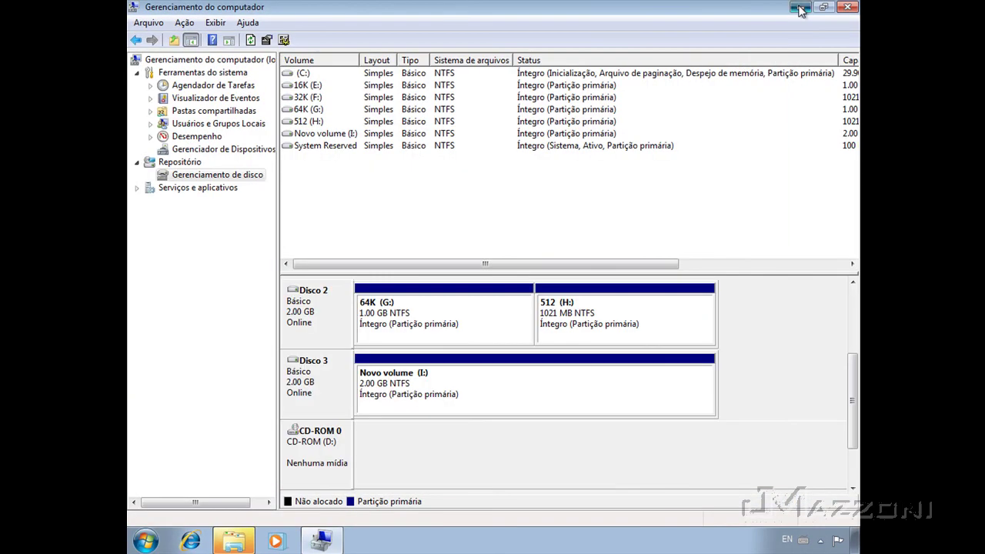
left_click(801, 9)
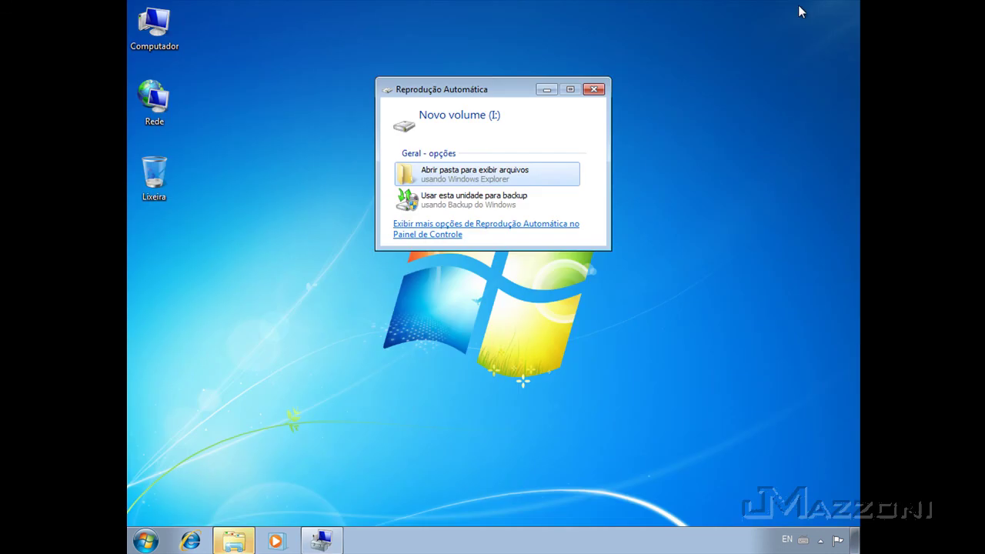
left_click(594, 90)
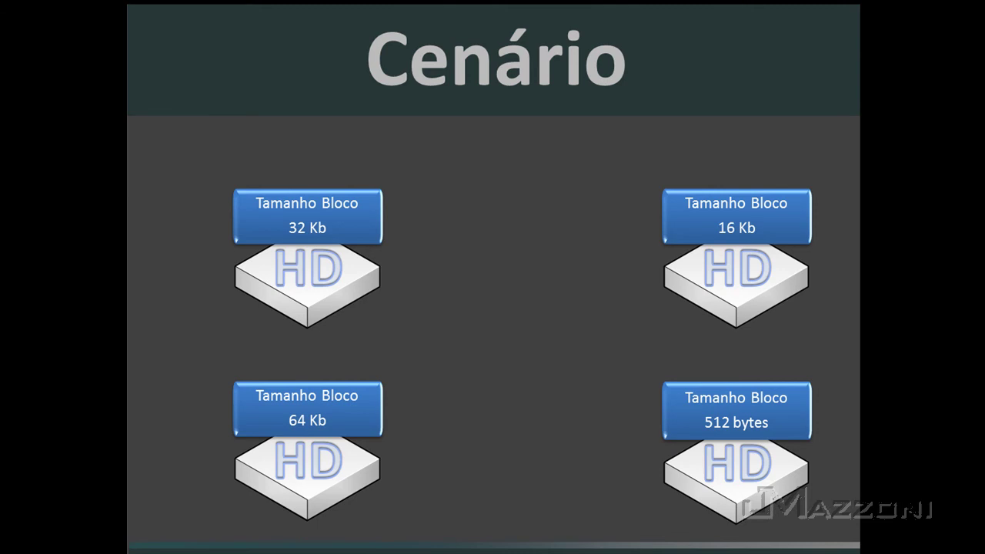
key("space")
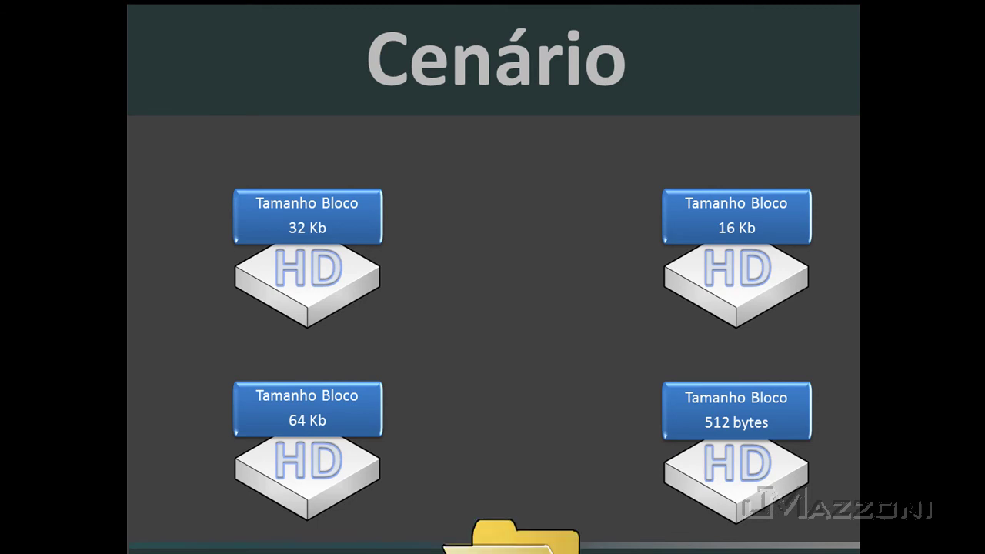
key("space")
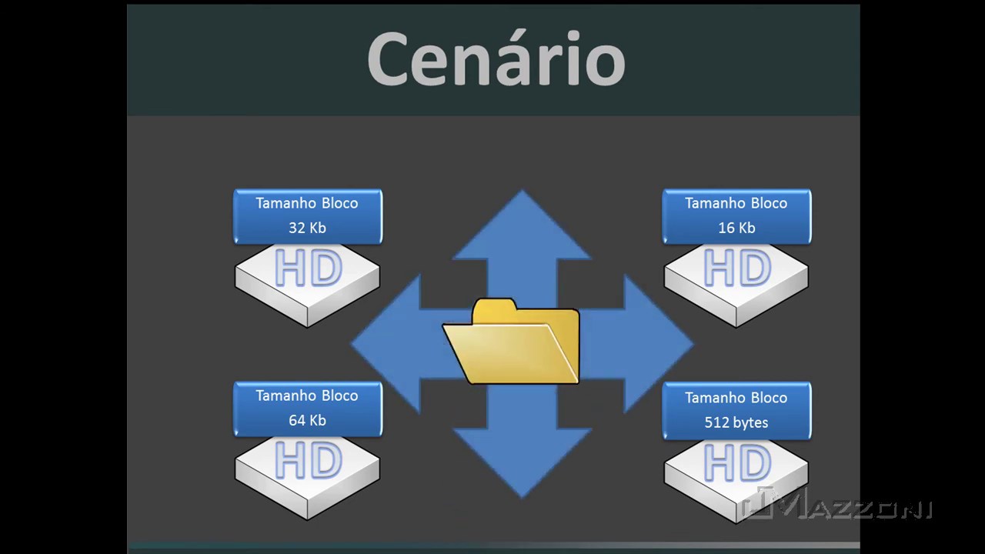